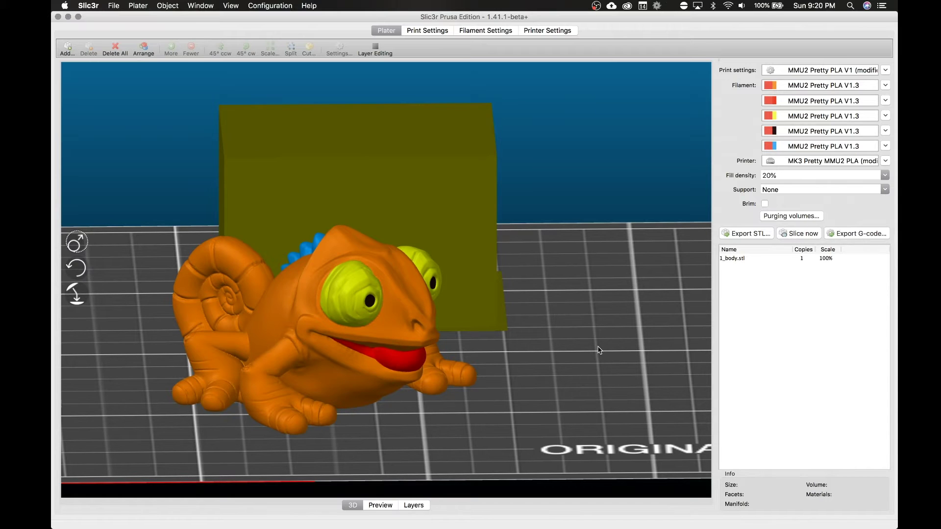
Move between top-down and tilted views of the plate to see the wipe tower
{"action": "key", "text": "1"}
{"action": "scroll", "coordinate": [599, 350], "scroll_direction": "down", "scroll_amount": 10}
{"action": "scroll", "coordinate": [599, 350], "scroll_direction": "down", "scroll_amount": 2}
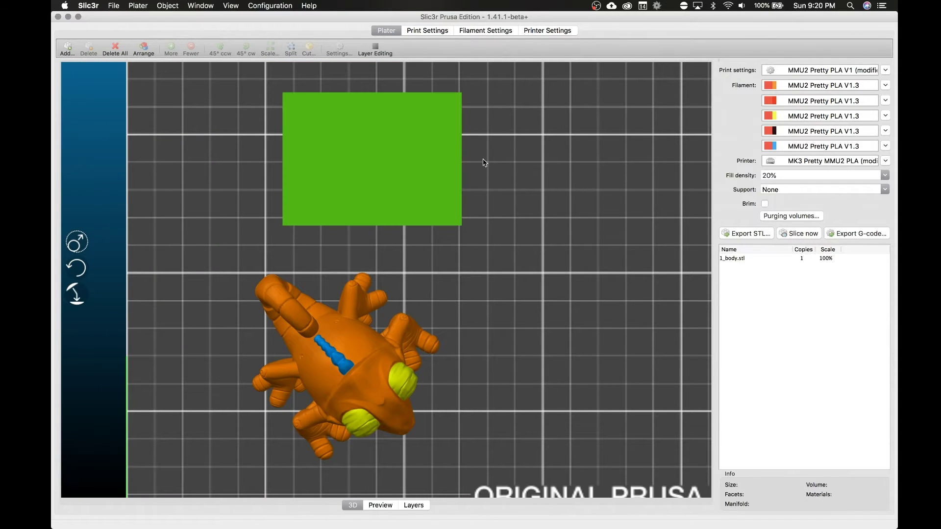
{"action": "left_click_drag", "start_coordinate": [507, 175], "coordinate": [487, 235]}
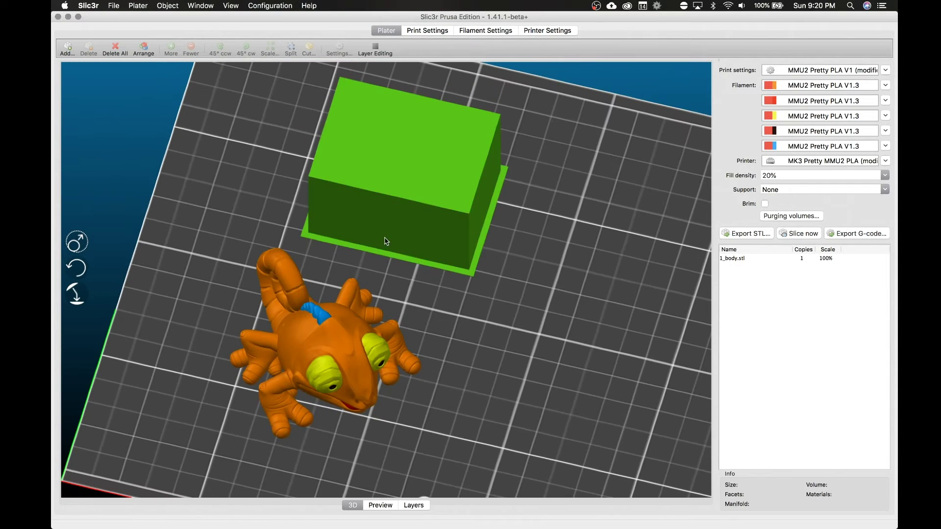
{"action": "key", "text": "1"}
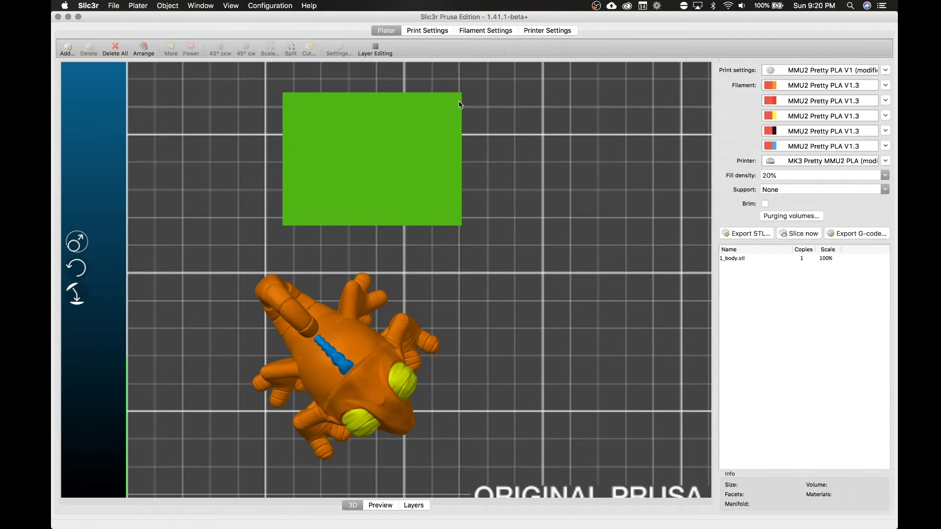
{"action": "left_click_drag", "start_coordinate": [504, 235], "coordinate": [502, 210]}
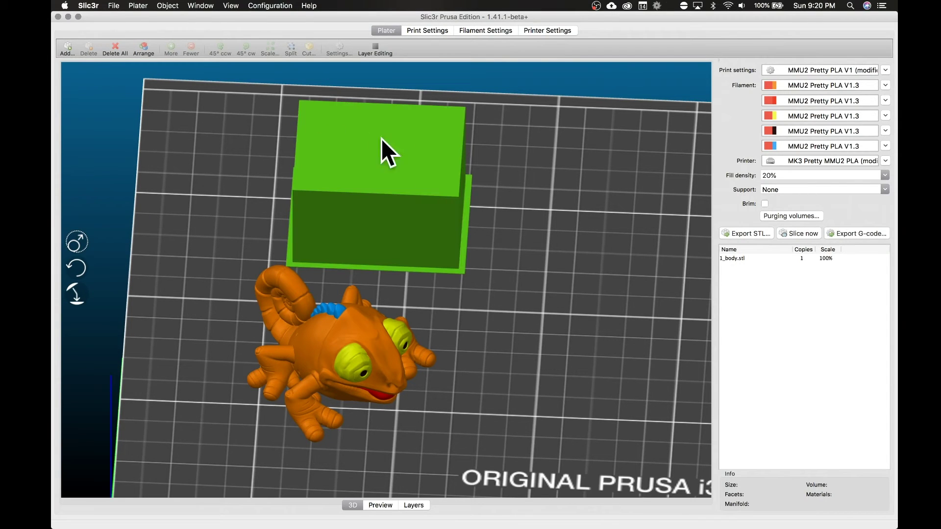
{"action": "key", "text": "1"}
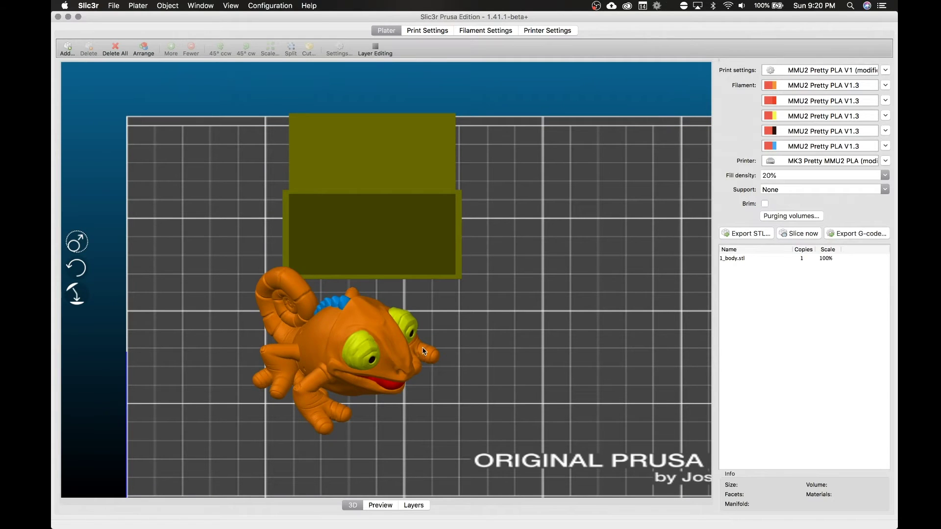
Review the chameleon's object settings for its body, mouth and eyes parts, then close them
{"action": "left_click", "coordinate": [336, 341]}
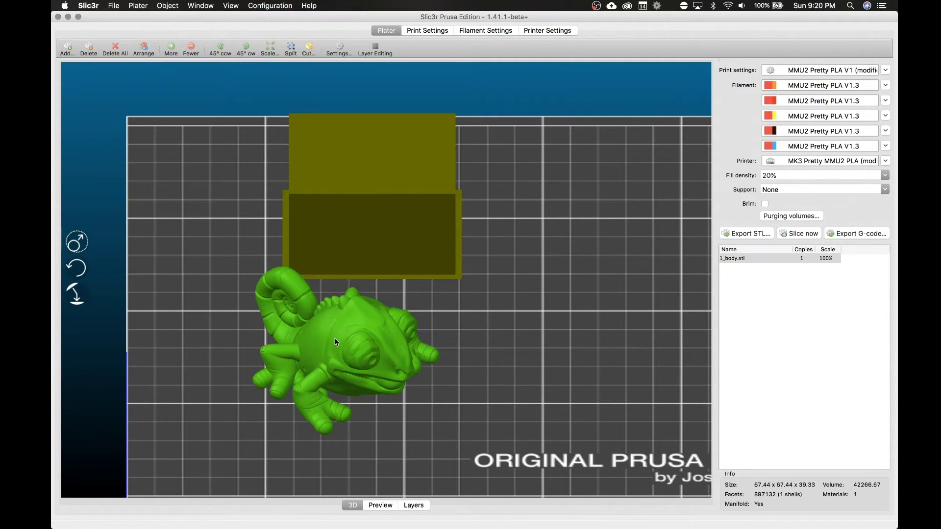
{"action": "double_click", "coordinate": [336, 341]}
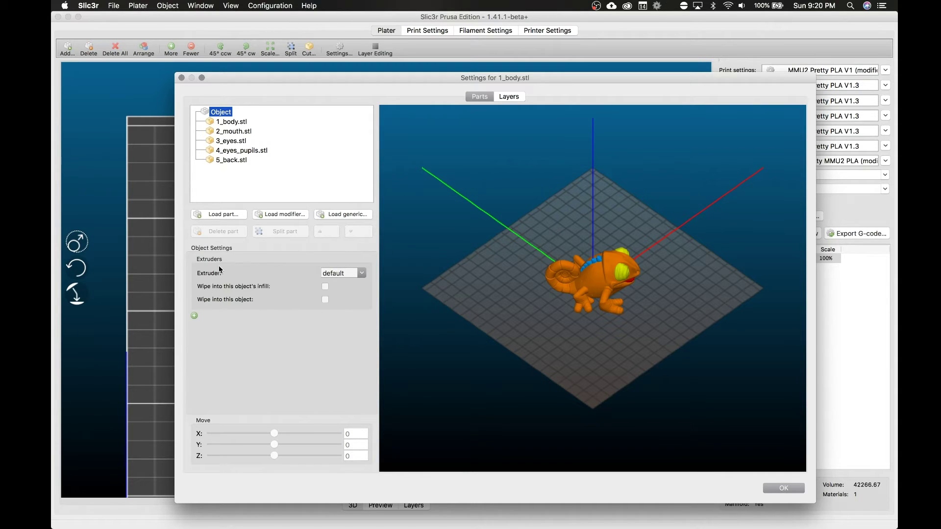
{"action": "left_click", "coordinate": [220, 123]}
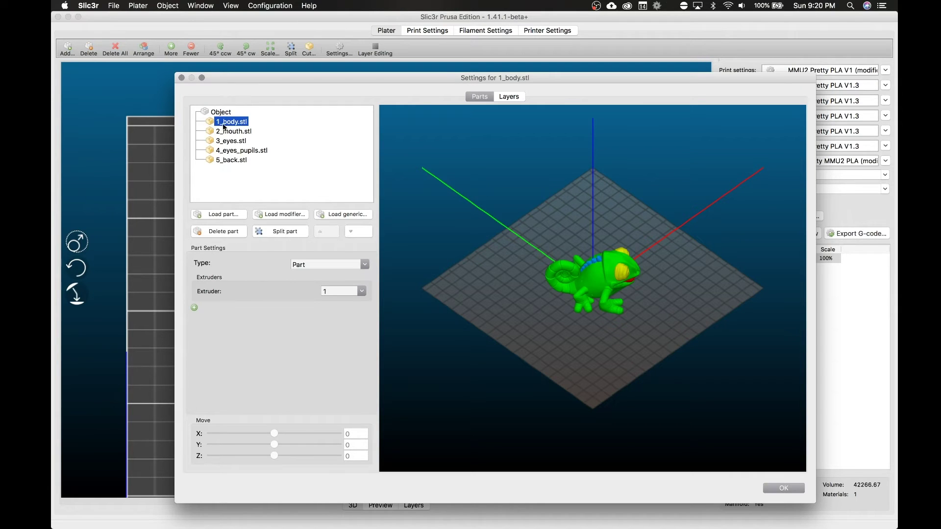
{"action": "left_click", "coordinate": [231, 132]}
{"action": "left_click", "coordinate": [230, 141]}
{"action": "left_click", "coordinate": [225, 112]}
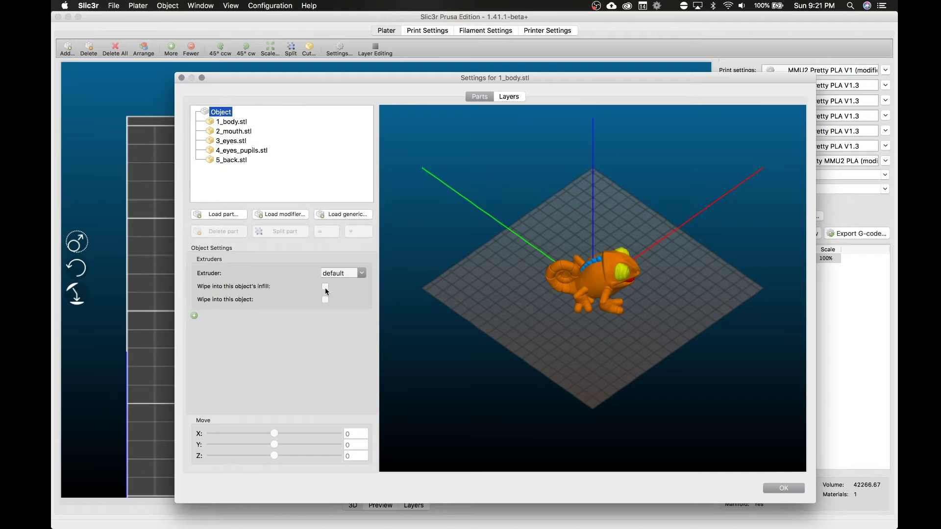
{"action": "mouse_move", "coordinate": [326, 289]}
{"action": "left_click", "coordinate": [783, 488]}
Slice the plate and show the layered preview
{"action": "left_click_drag", "start_coordinate": [620, 316], "coordinate": [613, 324]}
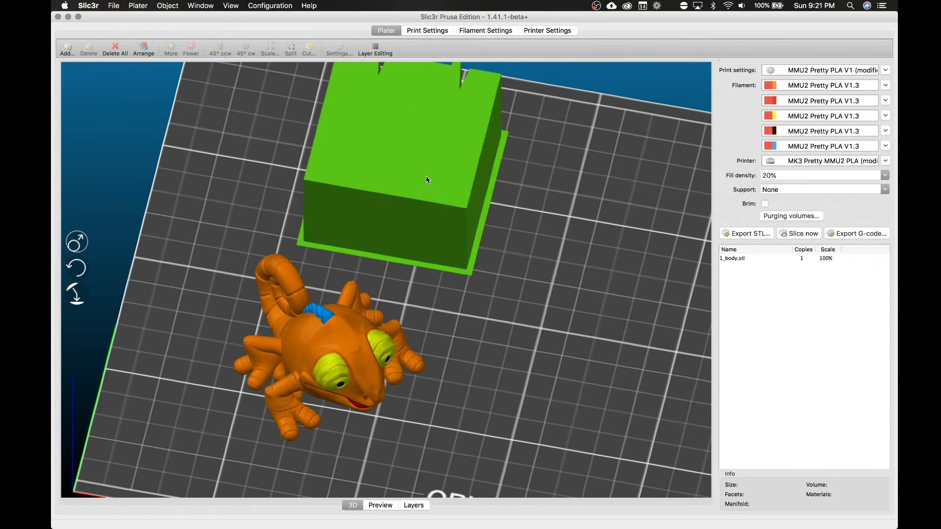
{"action": "left_click_drag", "start_coordinate": [492, 265], "coordinate": [496, 258]}
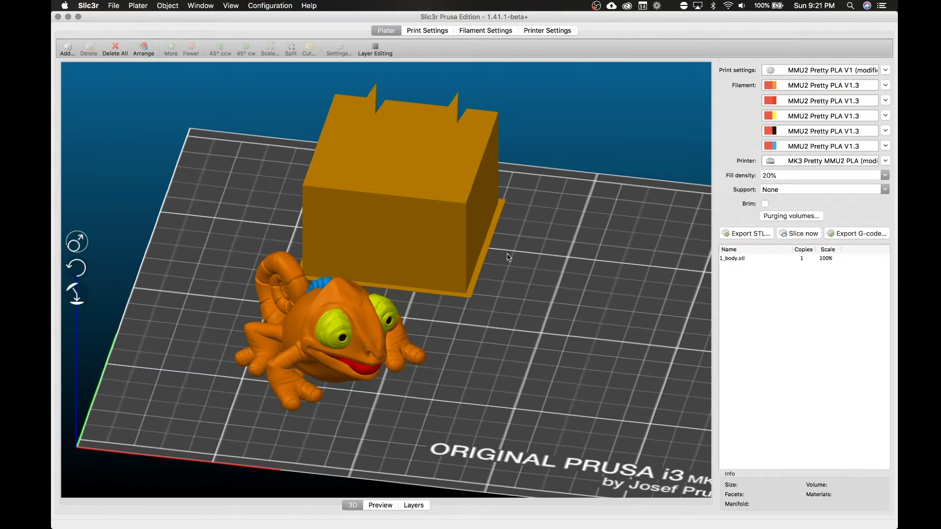
{"action": "left_click", "coordinate": [799, 233]}
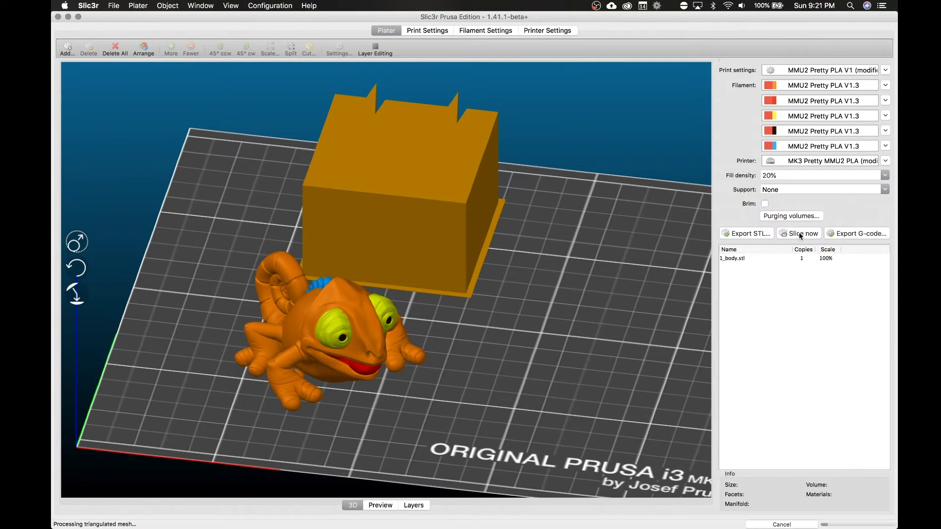
{"action": "left_click", "coordinate": [381, 505]}
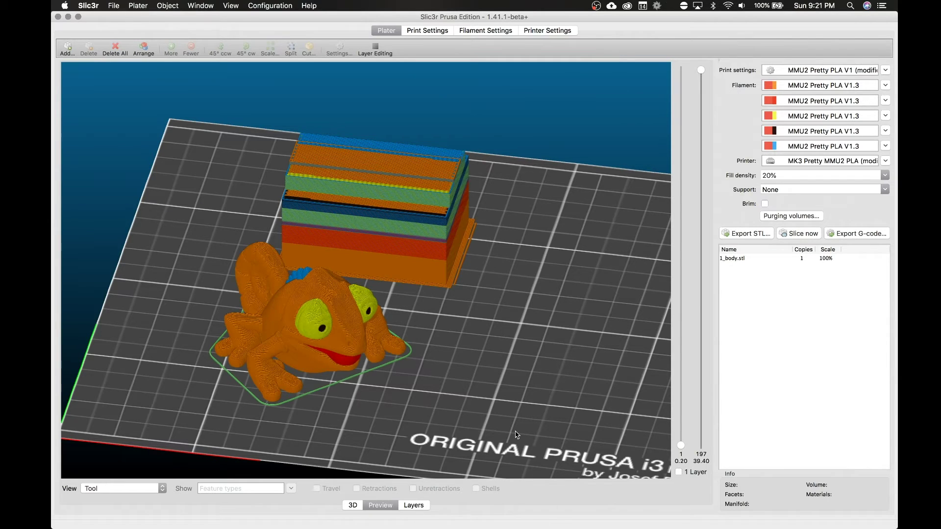
Cut the layer slider to 147, 119, then 104 layers to inspect the tower and chameleon
{"action": "left_click_drag", "start_coordinate": [531, 307], "coordinate": [486, 327]}
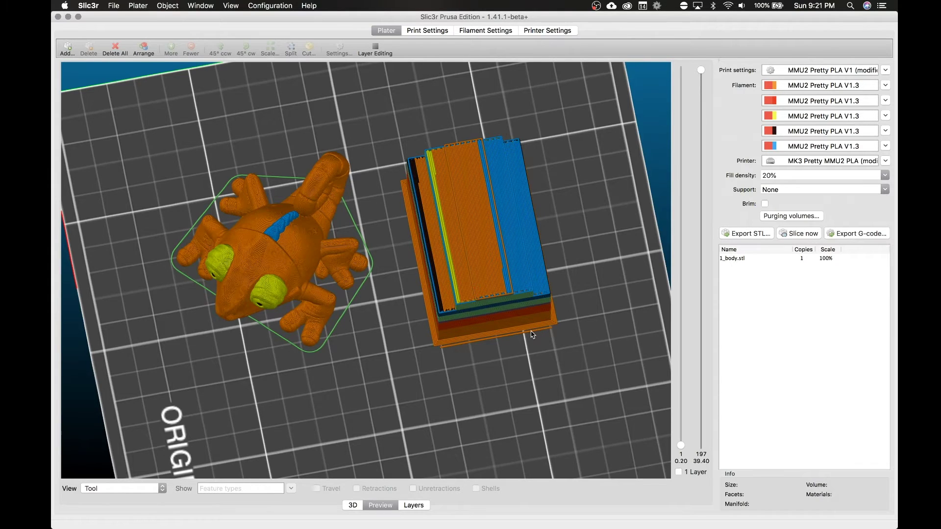
{"action": "key", "text": "1"}
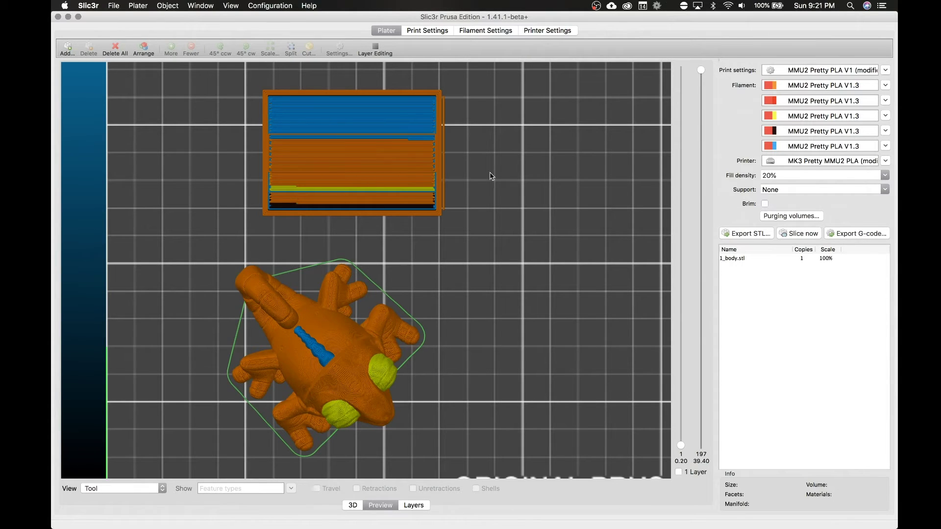
{"action": "left_click_drag", "start_coordinate": [699, 84], "coordinate": [690, 219]}
{"action": "left_click_drag", "start_coordinate": [562, 287], "coordinate": [638, 281]}
{"action": "left_click_drag", "start_coordinate": [700, 221], "coordinate": [700, 70]}
{"action": "mouse_move", "coordinate": [576, 189]}
{"action": "left_mouse_down"}
{"action": "mouse_move", "coordinate": [554, 169]}
{"action": "mouse_move", "coordinate": [566, 187]}
{"action": "left_mouse_up"}
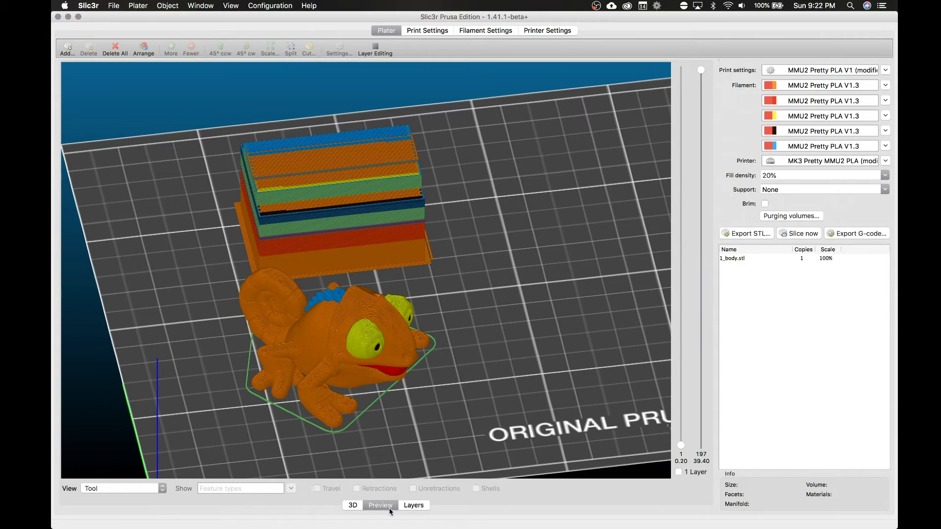
Add a second chameleon copy with More and check its object settings
{"action": "left_click", "coordinate": [353, 506]}
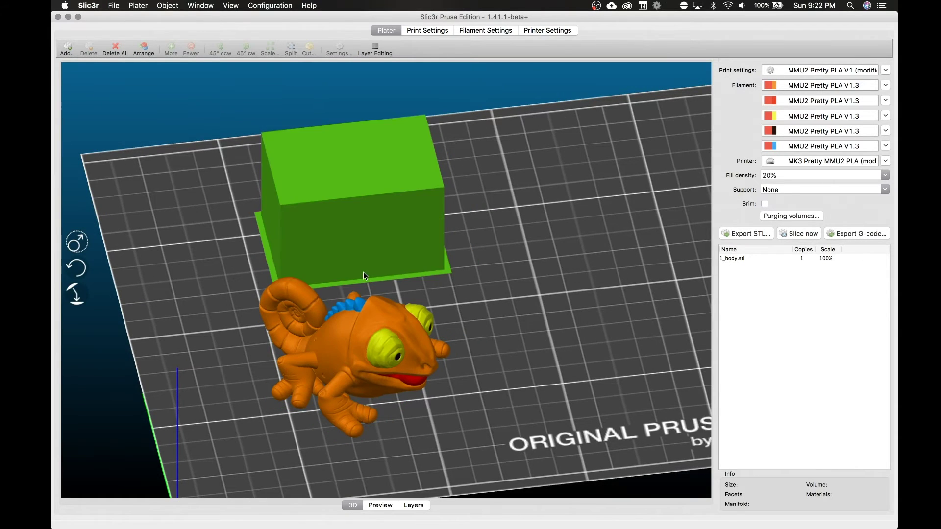
{"action": "left_click", "coordinate": [346, 352]}
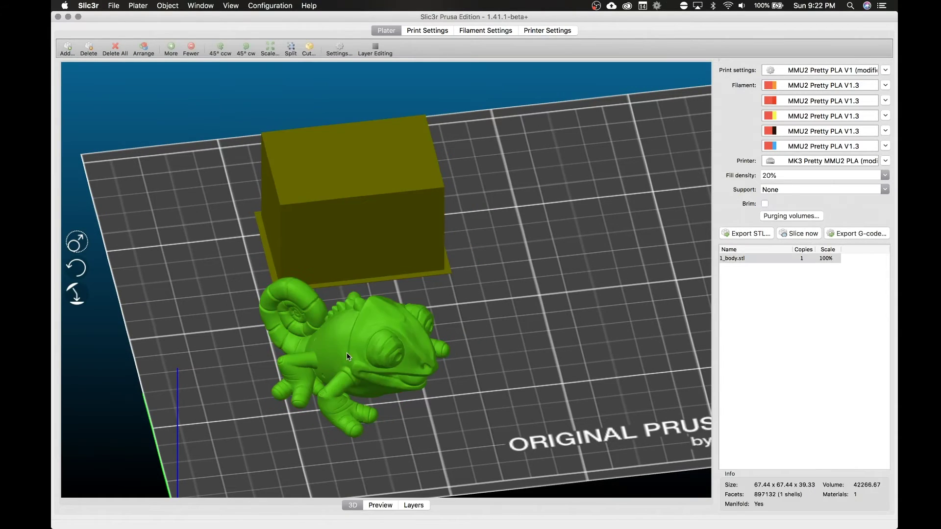
{"action": "left_click", "coordinate": [171, 48]}
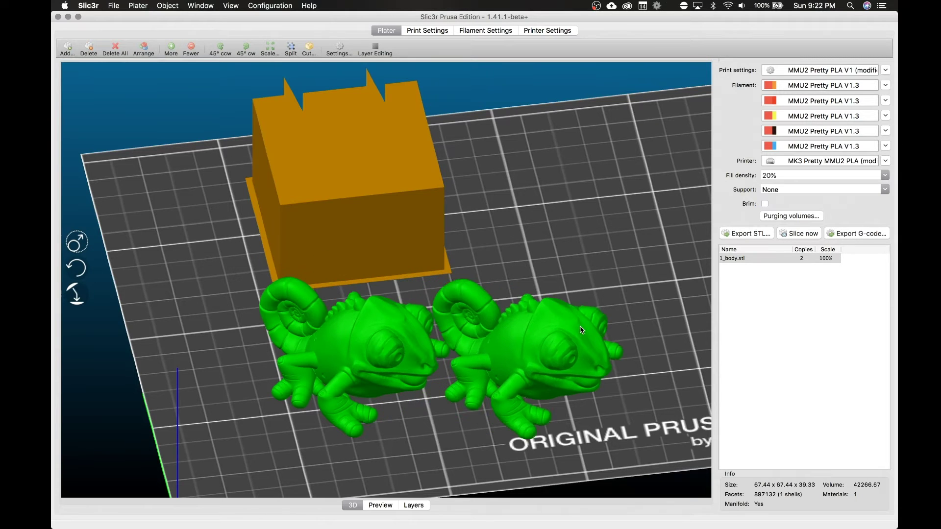
{"action": "double_click", "coordinate": [542, 333]}
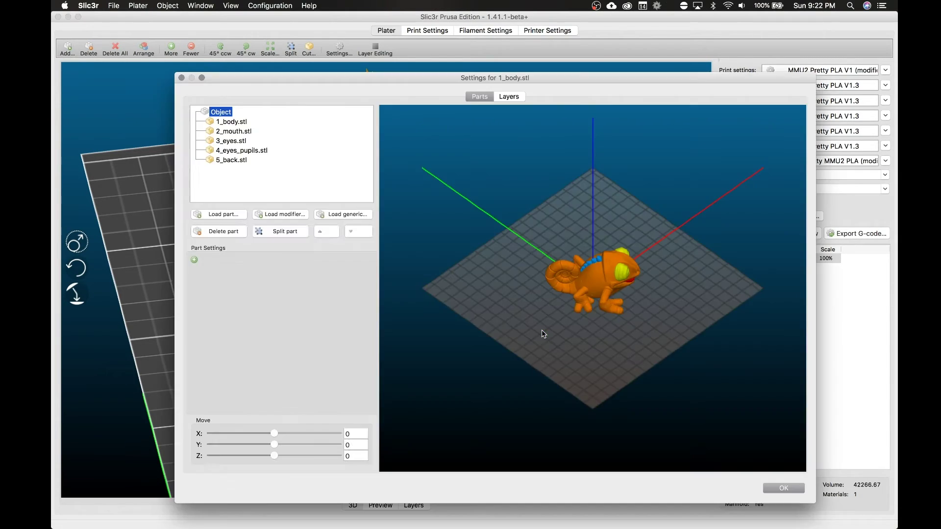
{"action": "left_click", "coordinate": [784, 489]}
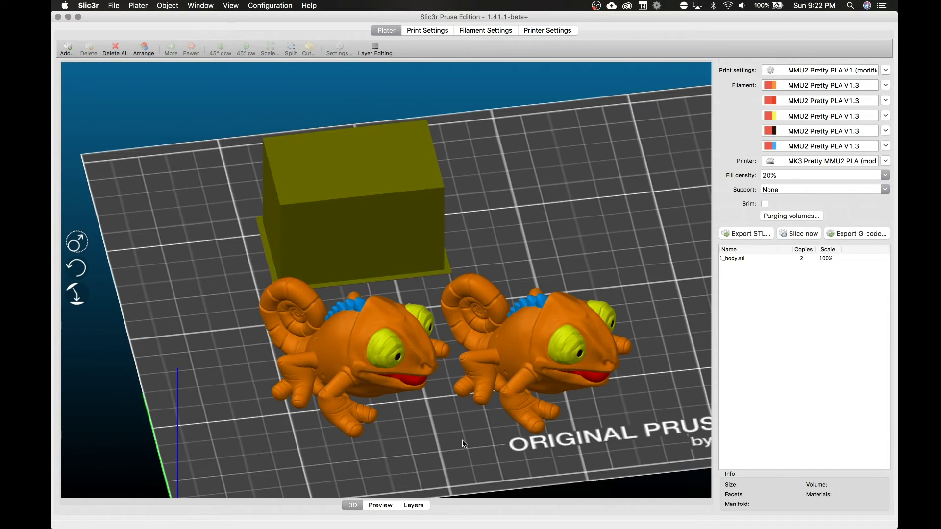
Show the sliced preview of both chameleons beside the striped wipe tower
{"action": "left_click", "coordinate": [387, 503]}
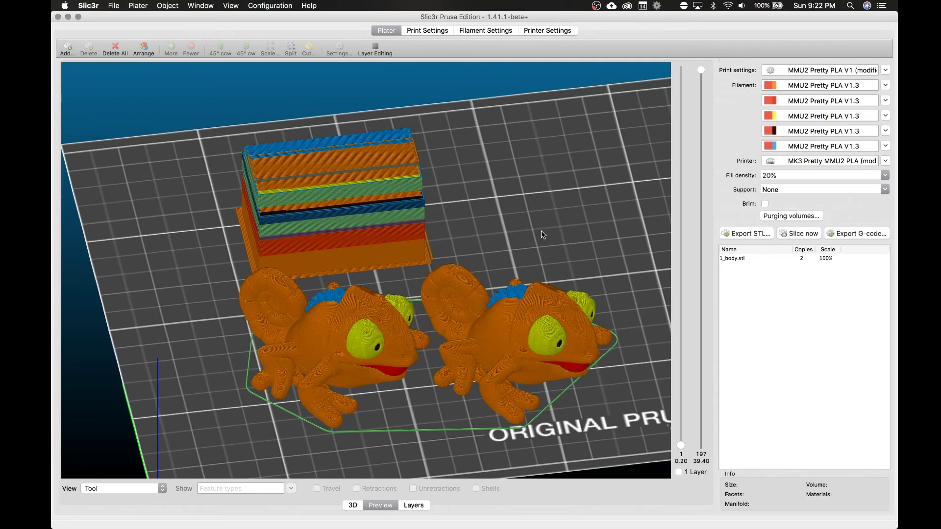
{"action": "left_click_drag", "start_coordinate": [542, 239], "coordinate": [484, 260]}
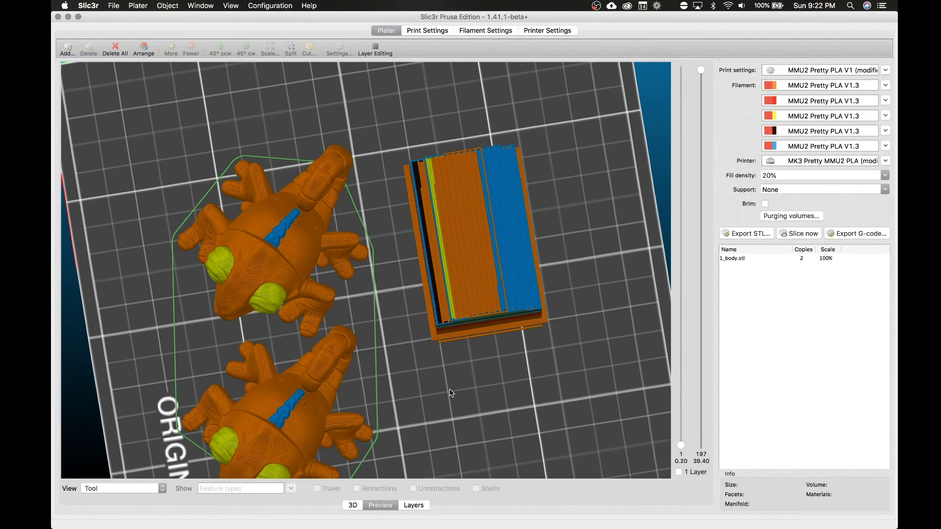
{"action": "left_click_drag", "start_coordinate": [454, 393], "coordinate": [499, 362]}
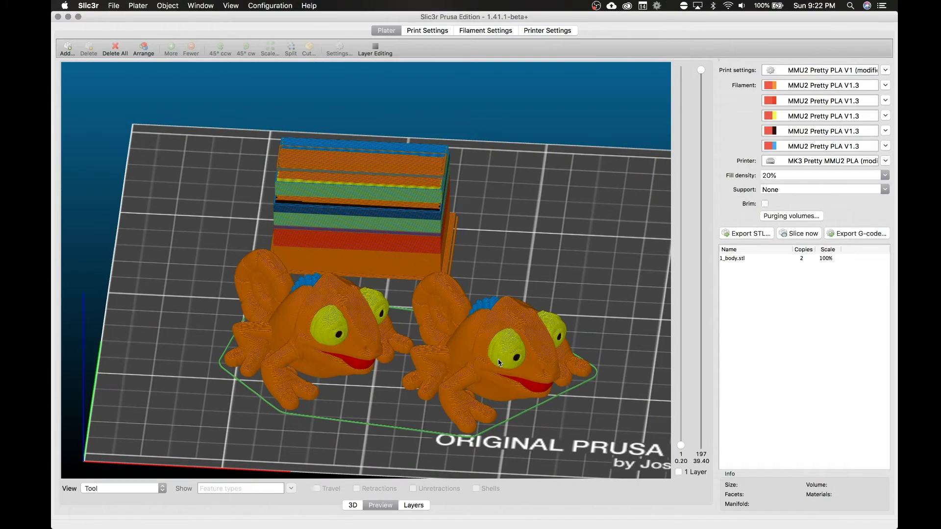
{"action": "mouse_move", "coordinate": [555, 273]}
{"action": "left_mouse_down"}
{"action": "mouse_move", "coordinate": [554, 294]}
{"action": "mouse_move", "coordinate": [554, 267]}
{"action": "left_mouse_up"}
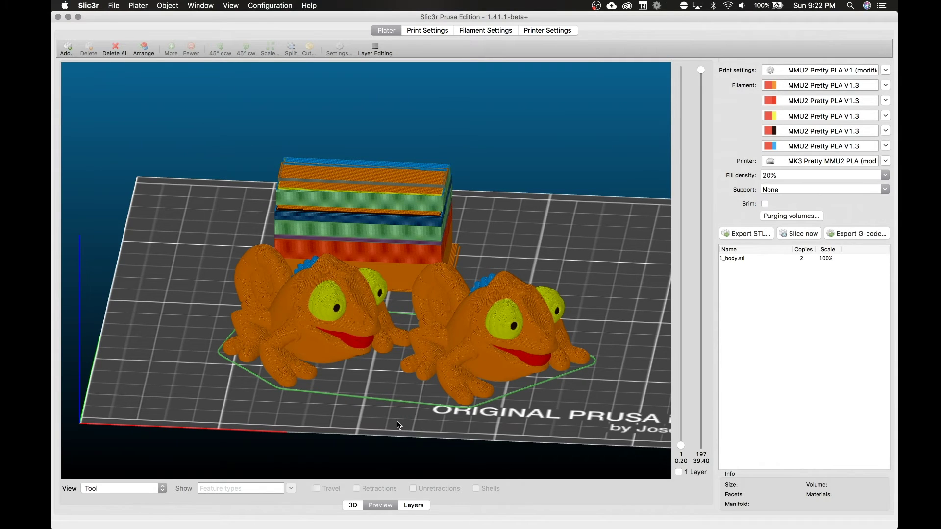
Shift both chameleons toward the left side of the bed
{"action": "left_click", "coordinate": [351, 505]}
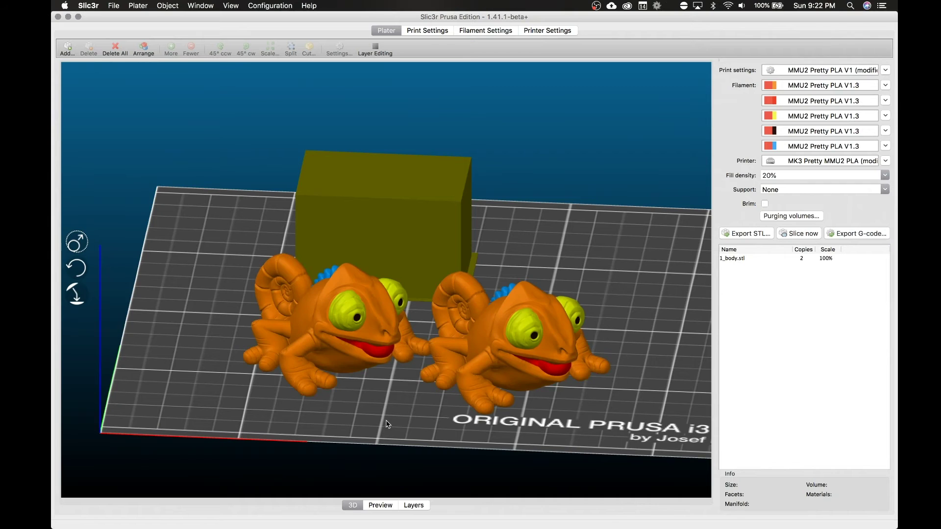
{"action": "left_click_drag", "start_coordinate": [385, 434], "coordinate": [245, 368]}
{"action": "left_click_drag", "start_coordinate": [524, 367], "coordinate": [439, 366]}
{"action": "left_click_drag", "start_coordinate": [533, 339], "coordinate": [536, 327]}
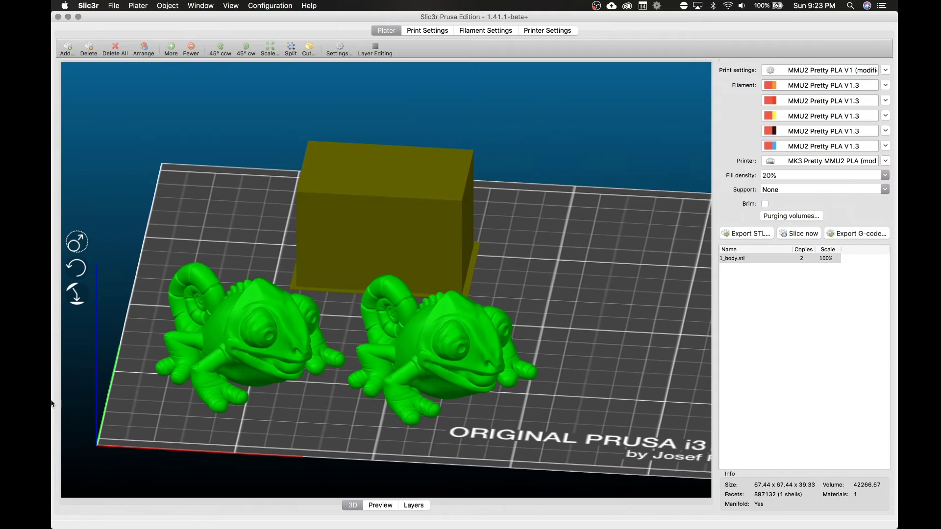
Drop PumkinHeadFlat.stl onto the plate, scale it to 47.06%, and move it right
{"action": "left_click", "coordinate": [77, 454]}
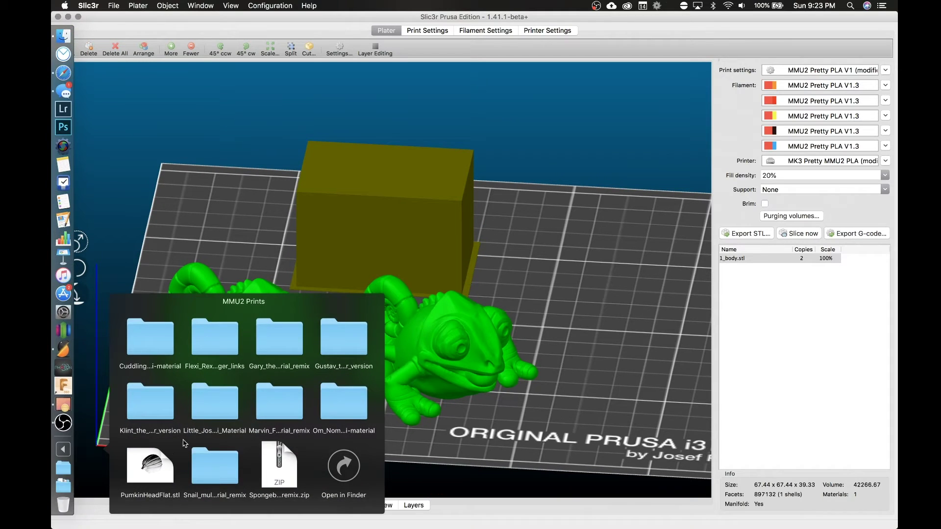
{"action": "left_click_drag", "start_coordinate": [137, 463], "coordinate": [580, 284]}
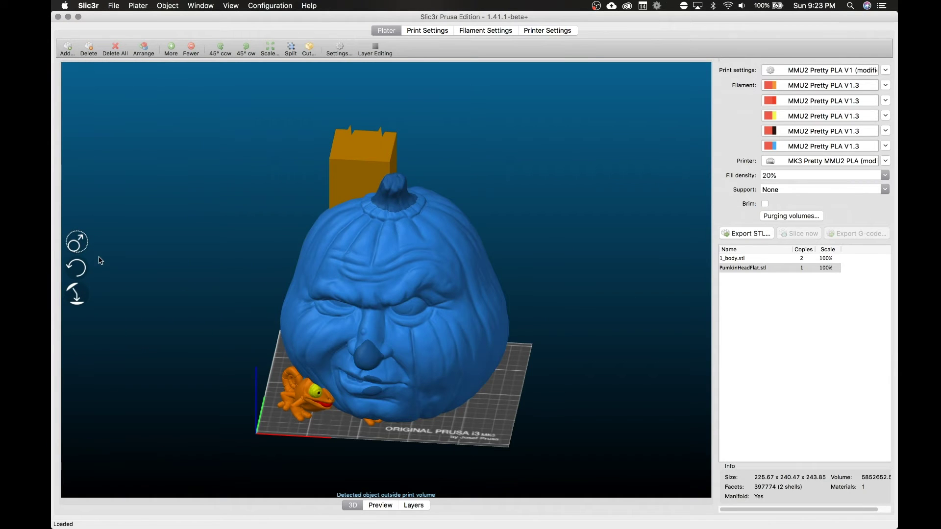
{"action": "left_click", "coordinate": [80, 247]}
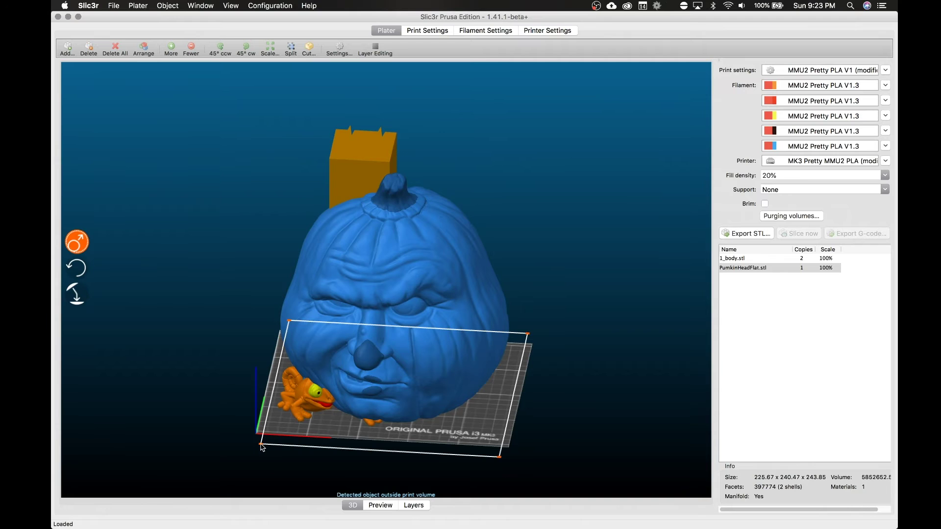
{"action": "left_click_drag", "start_coordinate": [261, 444], "coordinate": [417, 432]}
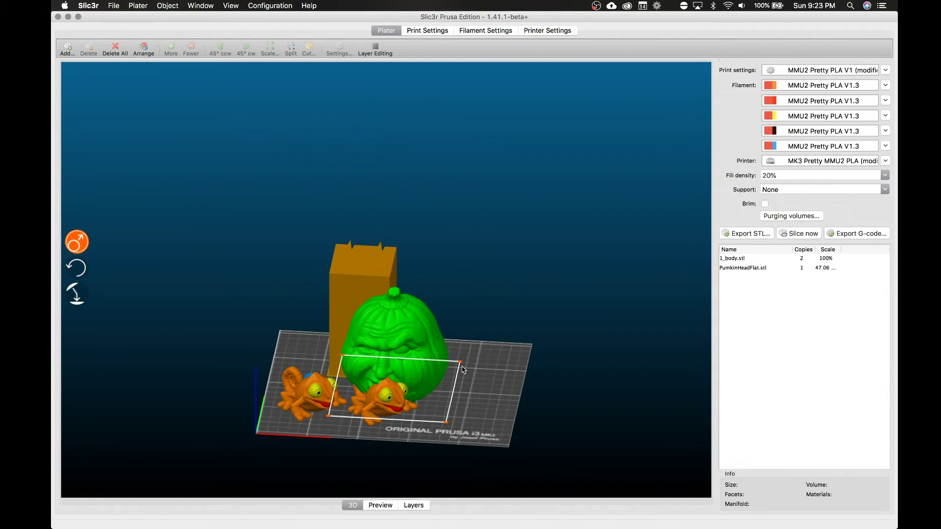
{"action": "left_click", "coordinate": [401, 347]}
{"action": "left_click_drag", "start_coordinate": [401, 347], "coordinate": [468, 350]}
{"action": "mouse_move", "coordinate": [447, 416]}
{"action": "left_mouse_down"}
{"action": "mouse_move", "coordinate": [384, 405]}
{"action": "mouse_move", "coordinate": [455, 417]}
{"action": "left_mouse_up"}
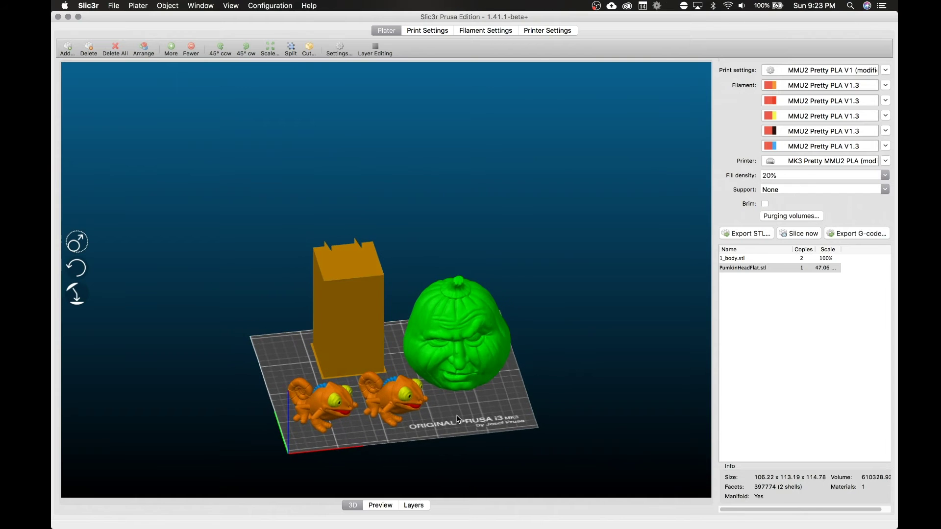
Set the pumpkin's extruder to 1 and enable 'Wipe into this object's infill'
{"action": "double_click", "coordinate": [465, 361]}
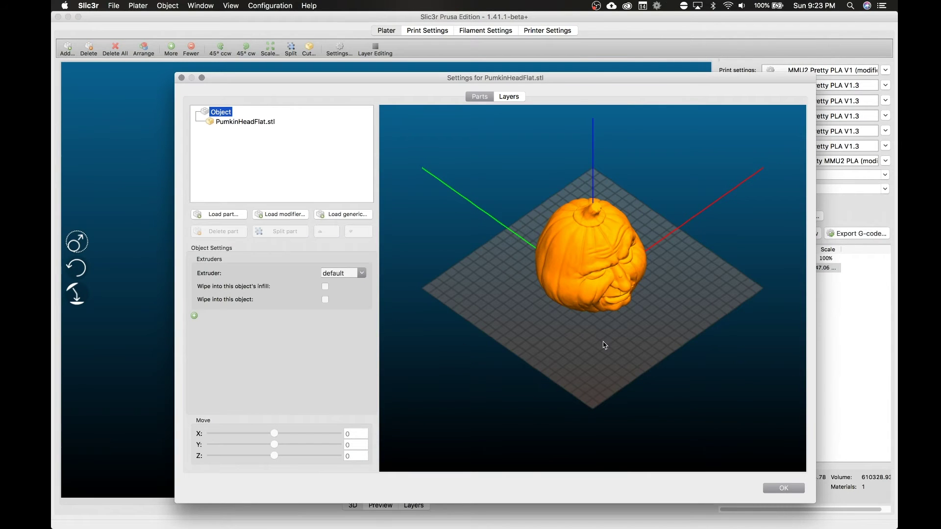
{"action": "mouse_move", "coordinate": [604, 343]}
{"action": "left_mouse_down"}
{"action": "mouse_move", "coordinate": [573, 331]}
{"action": "mouse_move", "coordinate": [588, 336]}
{"action": "left_mouse_up"}
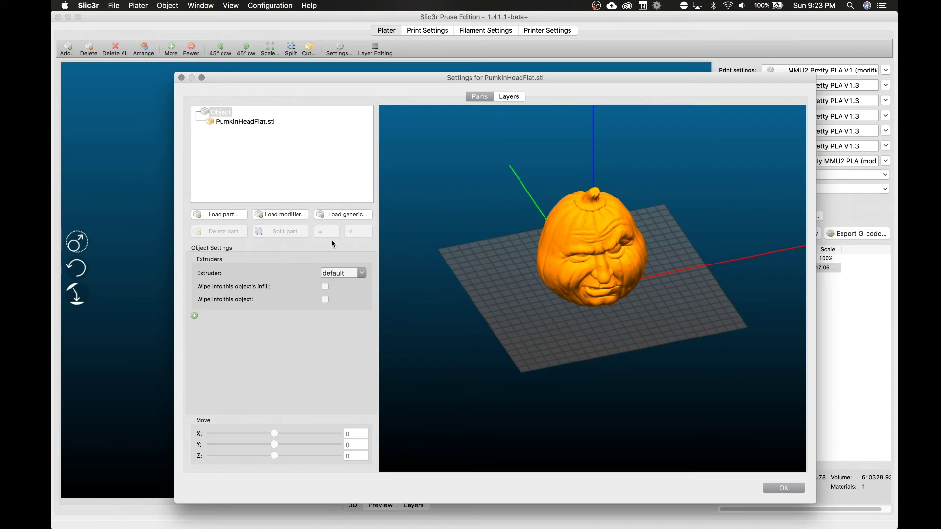
{"action": "left_click", "coordinate": [364, 276]}
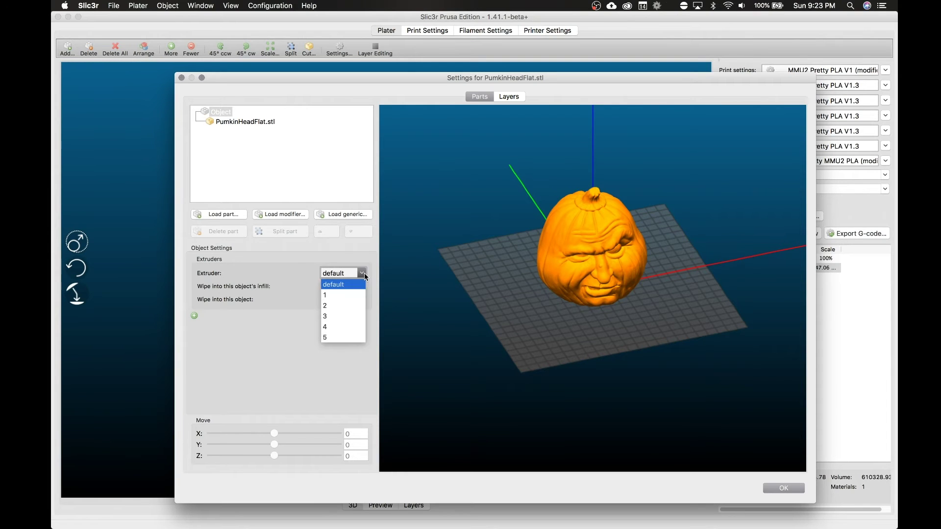
{"action": "left_click", "coordinate": [347, 296]}
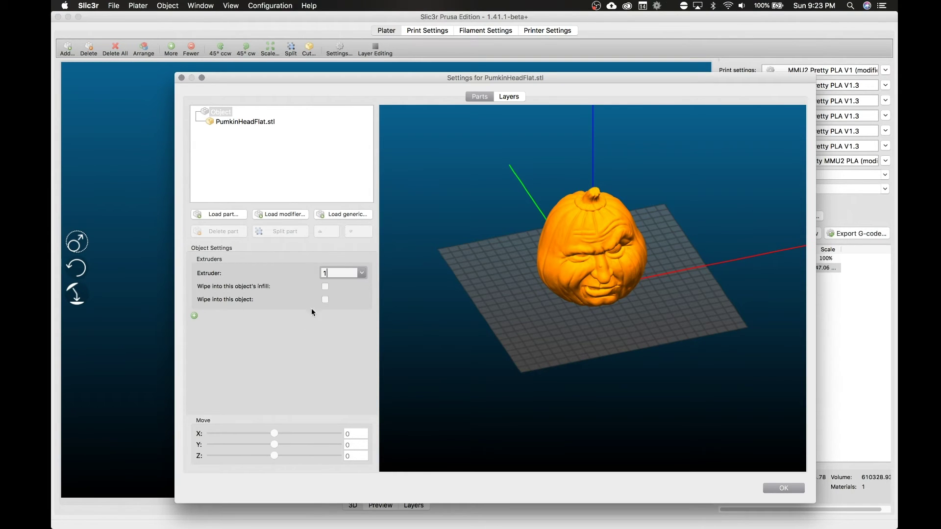
{"action": "left_click", "coordinate": [324, 287]}
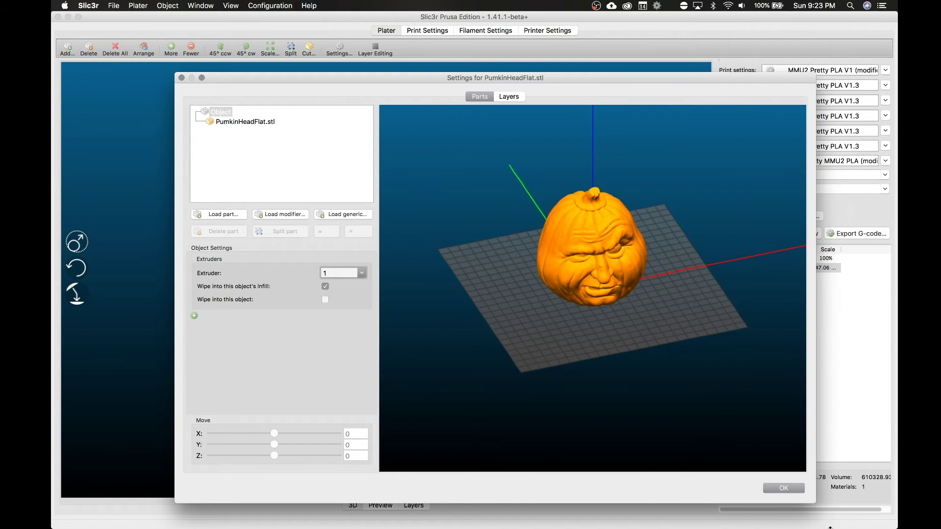
{"action": "left_click", "coordinate": [766, 487]}
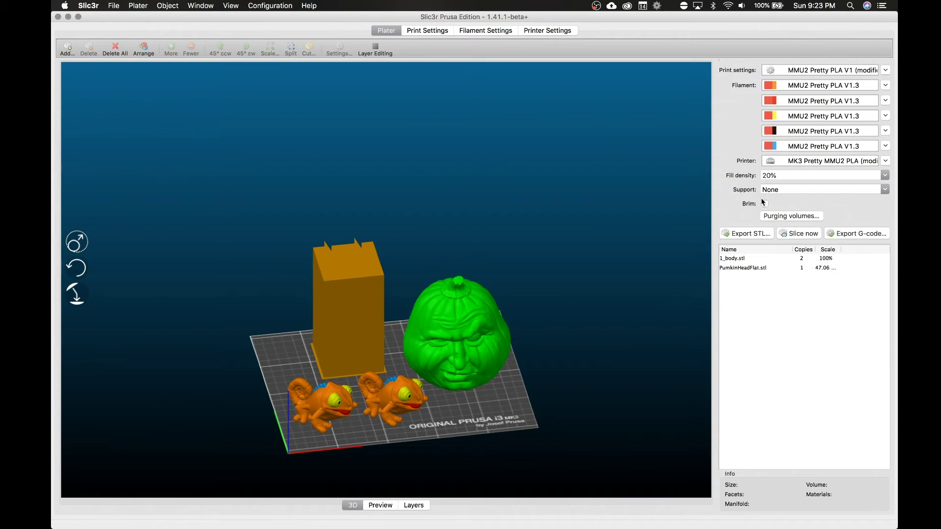
Slice the plate with the pumpkin and view the layered preview from above
{"action": "left_click", "coordinate": [802, 232]}
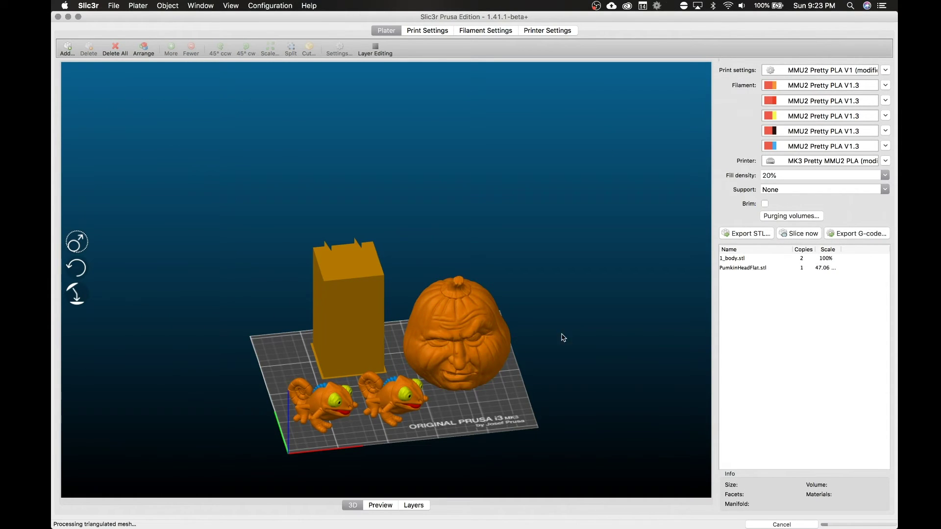
{"action": "left_click", "coordinate": [378, 505]}
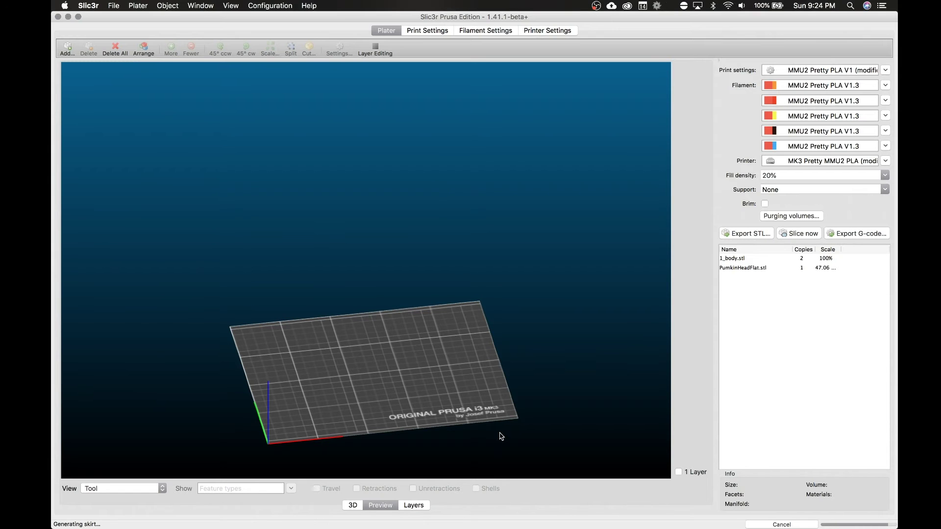
{"action": "left_click_drag", "start_coordinate": [469, 386], "coordinate": [442, 330]}
{"action": "scroll", "coordinate": [442, 330], "scroll_direction": "up", "scroll_amount": 5}
{"action": "scroll", "coordinate": [557, 374], "scroll_direction": "down", "scroll_amount": 5}
{"action": "scroll", "coordinate": [557, 376], "scroll_direction": "up", "scroll_amount": 3}
Go to a top-down then tilted view and show only the lower layers
{"action": "left_click_drag", "start_coordinate": [557, 377], "coordinate": [552, 380]}
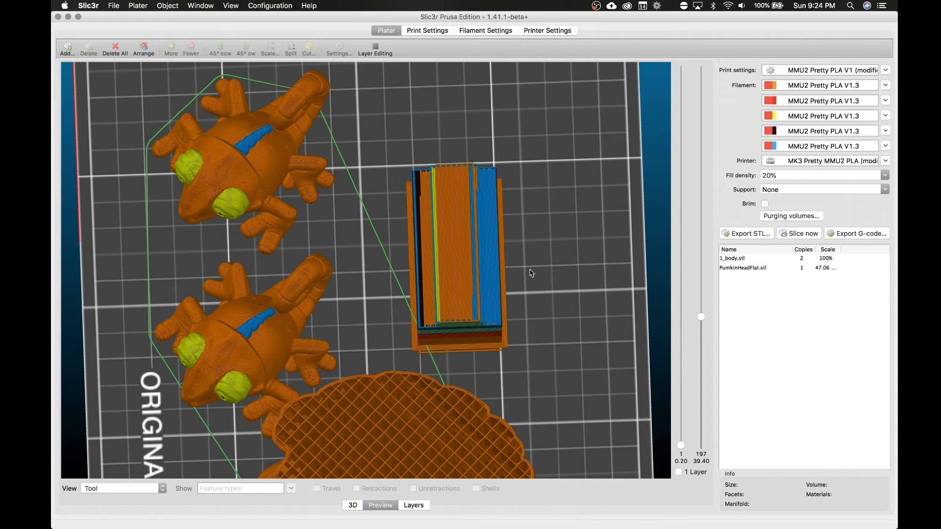
{"action": "left_click_drag", "start_coordinate": [539, 271], "coordinate": [547, 278]}
{"action": "key", "text": "1"}
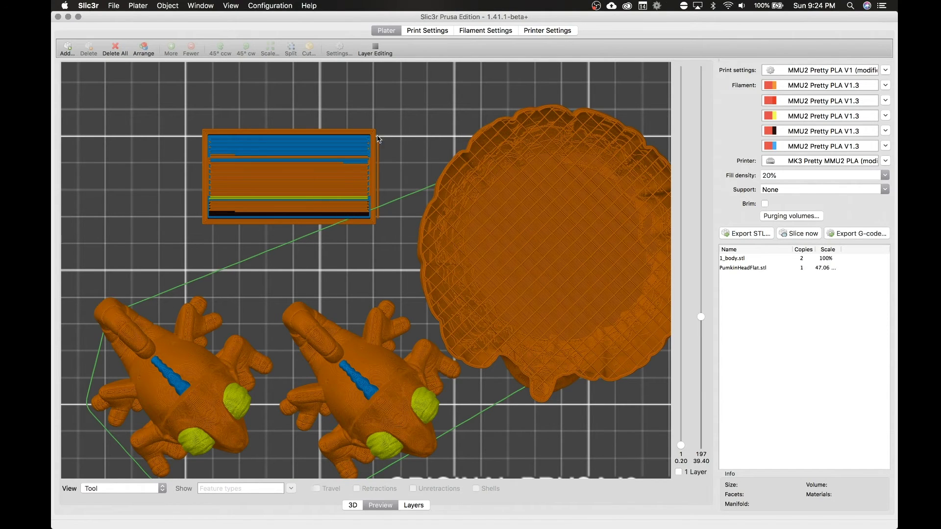
{"action": "left_click_drag", "start_coordinate": [366, 257], "coordinate": [377, 245]}
{"action": "left_click_drag", "start_coordinate": [701, 318], "coordinate": [678, 394]}
Save the G-code as MMU2_2xKlint + Grumpy.gcode by inserting 2x into the earlier name
{"action": "left_click", "coordinate": [854, 234]}
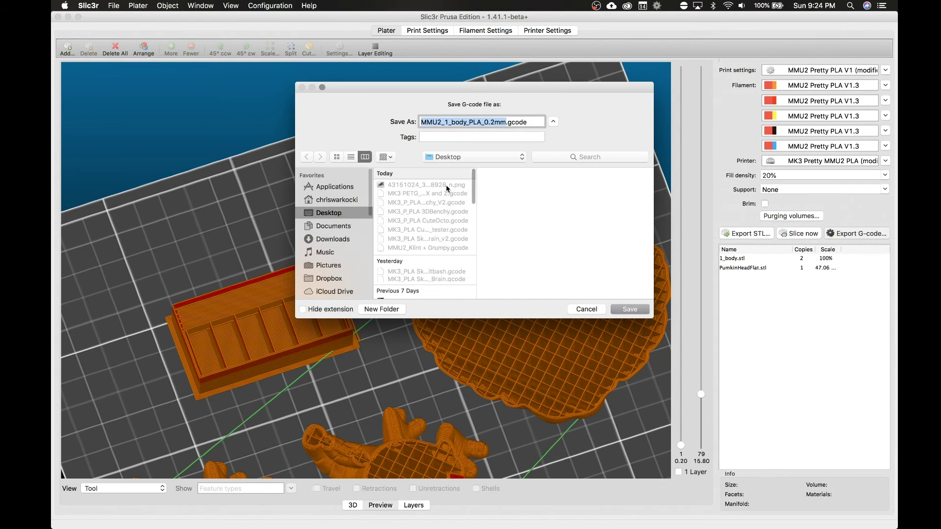
{"action": "left_click", "coordinate": [436, 248]}
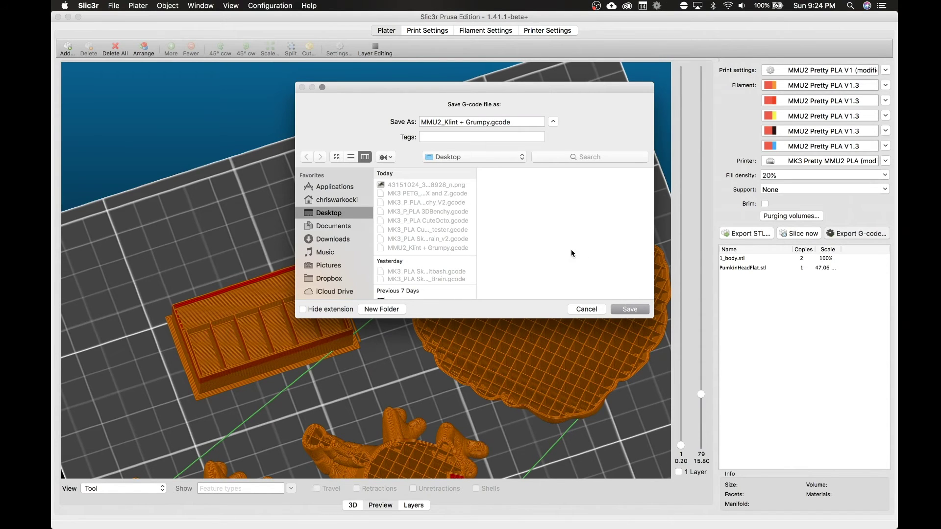
{"action": "left_click", "coordinate": [445, 122]}
{"action": "type", "text": "2x"}
{"action": "left_click", "coordinate": [633, 312]}
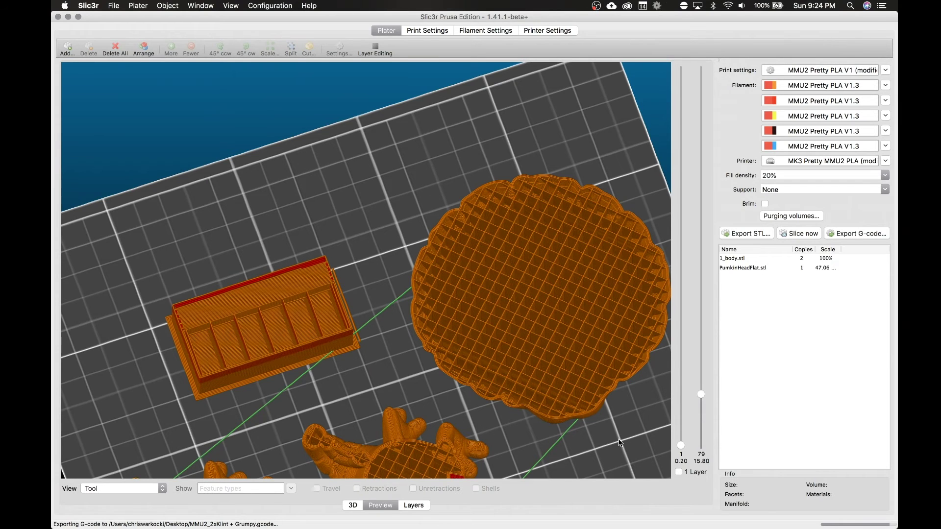
Reveal layers up to 28.20 mm and orbit so the bed text faces front
{"action": "left_click_drag", "start_coordinate": [620, 442], "coordinate": [621, 436]}
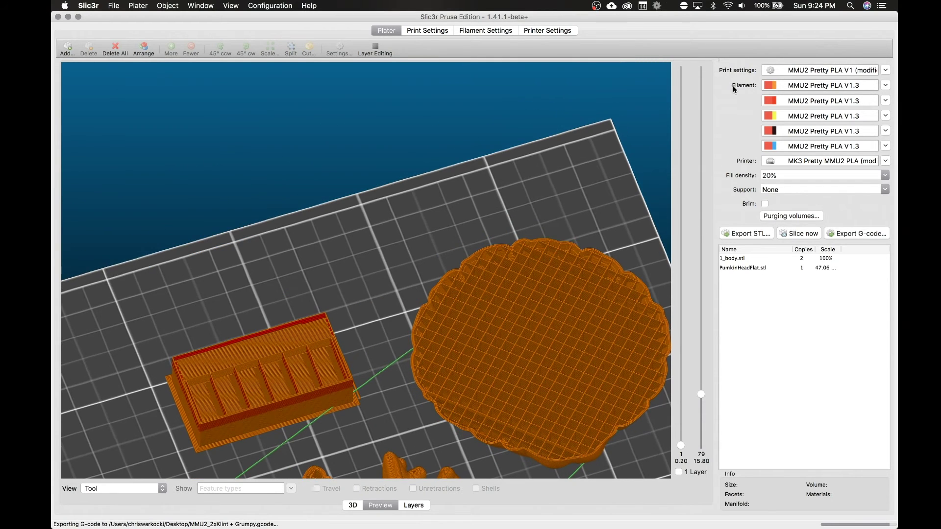
{"action": "left_click_drag", "start_coordinate": [702, 394], "coordinate": [706, 87]}
{"action": "scroll", "coordinate": [547, 263], "scroll_direction": "down", "scroll_amount": 5}
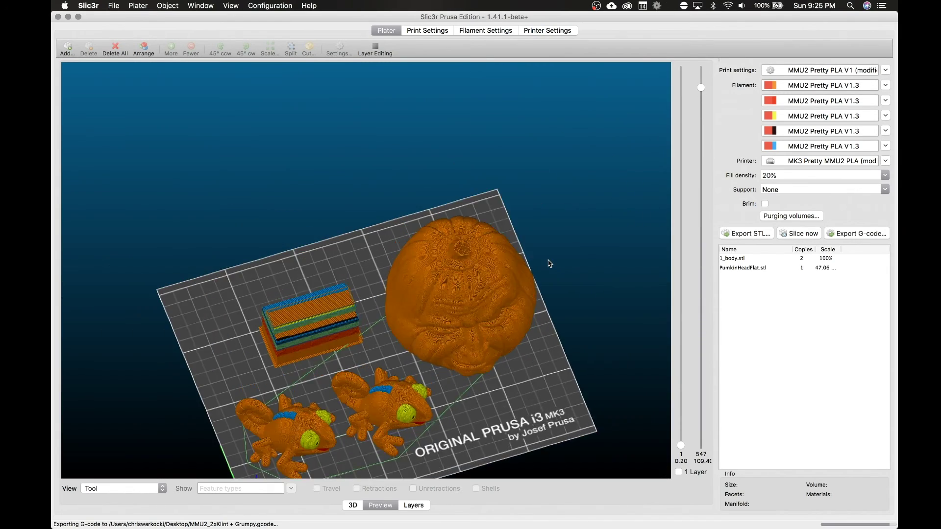
{"action": "scroll", "coordinate": [548, 265], "scroll_direction": "up", "scroll_amount": 5}
{"action": "mouse_move", "coordinate": [558, 432]}
{"action": "left_mouse_down"}
{"action": "mouse_move", "coordinate": [557, 404]}
{"action": "mouse_move", "coordinate": [555, 416]}
{"action": "mouse_move", "coordinate": [592, 430]}
{"action": "mouse_move", "coordinate": [542, 424]}
{"action": "left_mouse_up"}
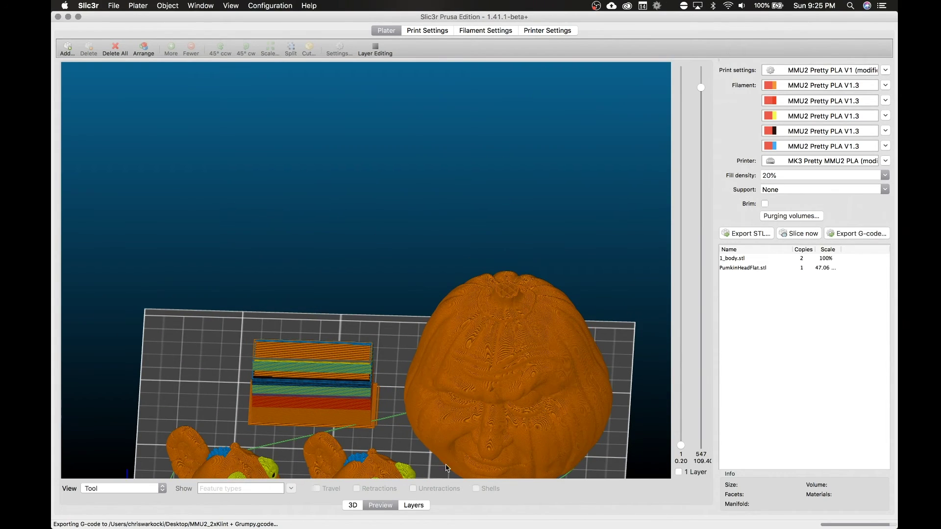
{"action": "left_click", "coordinate": [352, 506]}
{"action": "scroll", "coordinate": [545, 388], "scroll_direction": "up", "scroll_amount": 5}
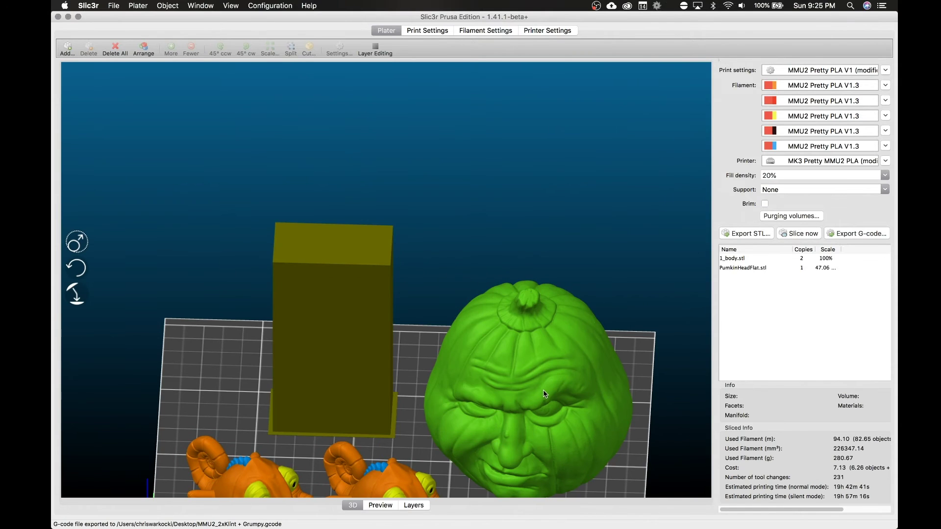
{"action": "left_click", "coordinate": [535, 422]}
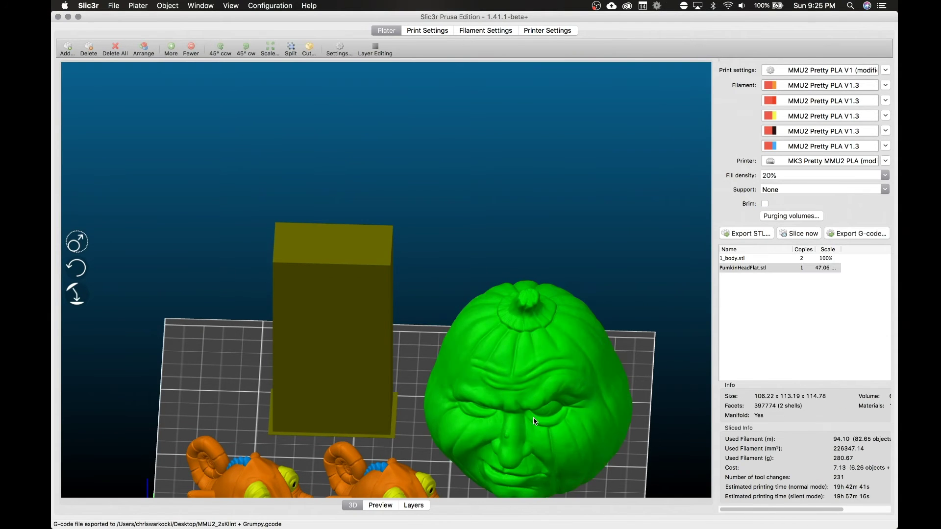
{"action": "double_click", "coordinate": [535, 422]}
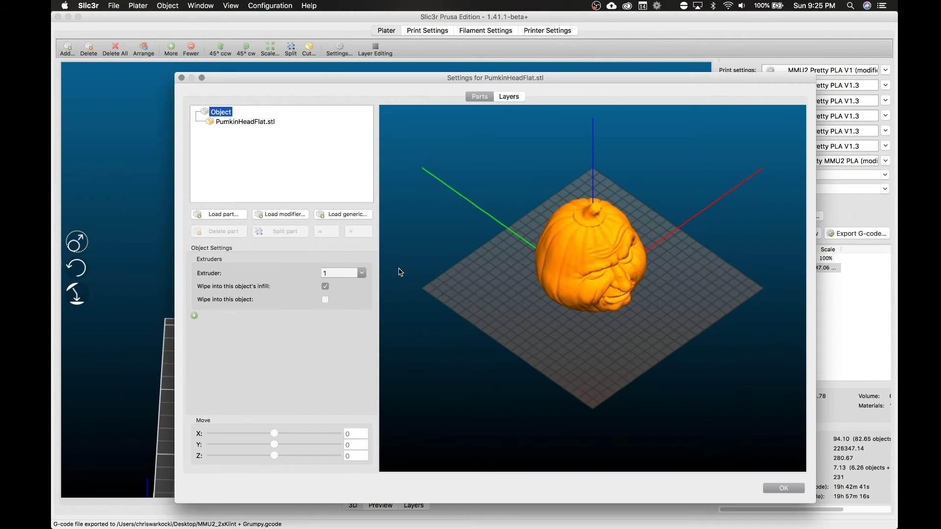
{"action": "left_click", "coordinate": [325, 300]}
{"action": "left_click", "coordinate": [783, 487]}
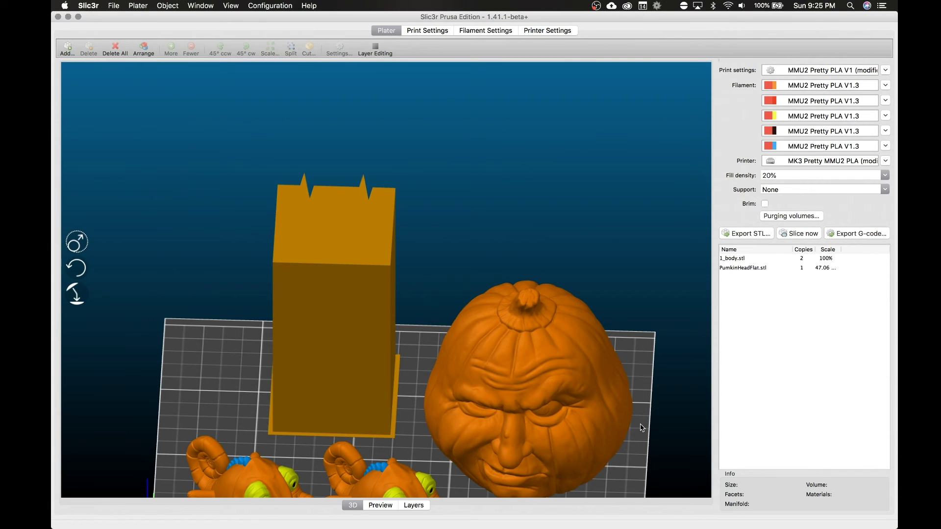
{"action": "scroll", "coordinate": [642, 428], "scroll_direction": "up", "scroll_amount": 3}
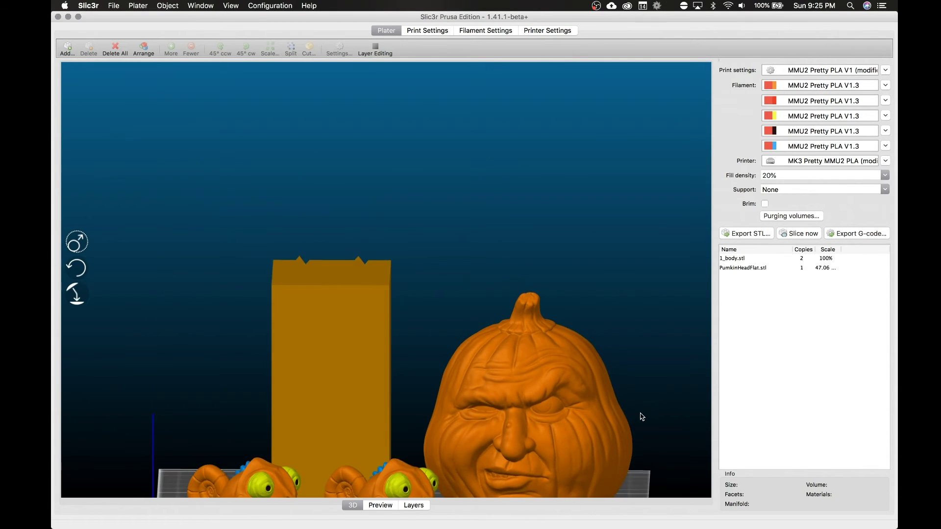
{"action": "scroll", "coordinate": [641, 428], "scroll_direction": "down", "scroll_amount": 4}
{"action": "scroll", "coordinate": [641, 428], "scroll_direction": "down", "scroll_amount": 2}
{"action": "scroll", "coordinate": [641, 428], "scroll_direction": "up", "scroll_amount": 2}
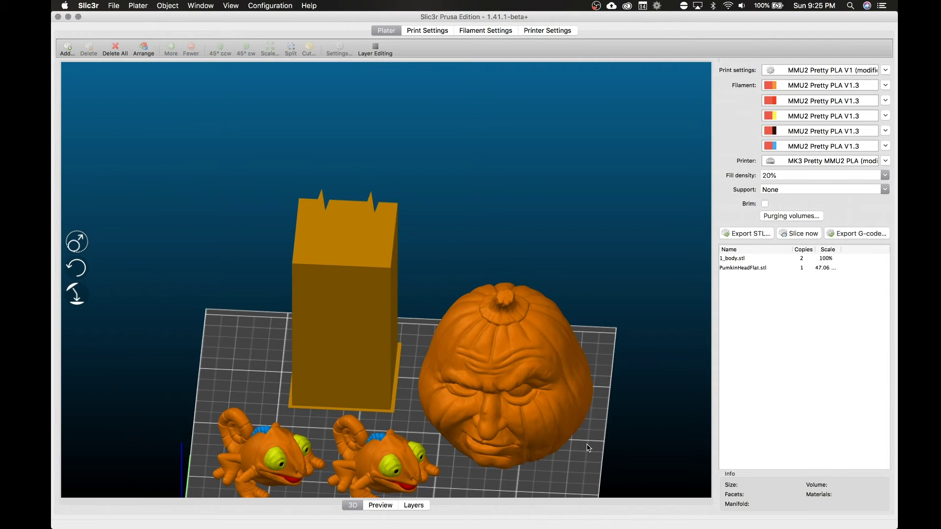
{"action": "left_click_drag", "start_coordinate": [588, 448], "coordinate": [589, 444]}
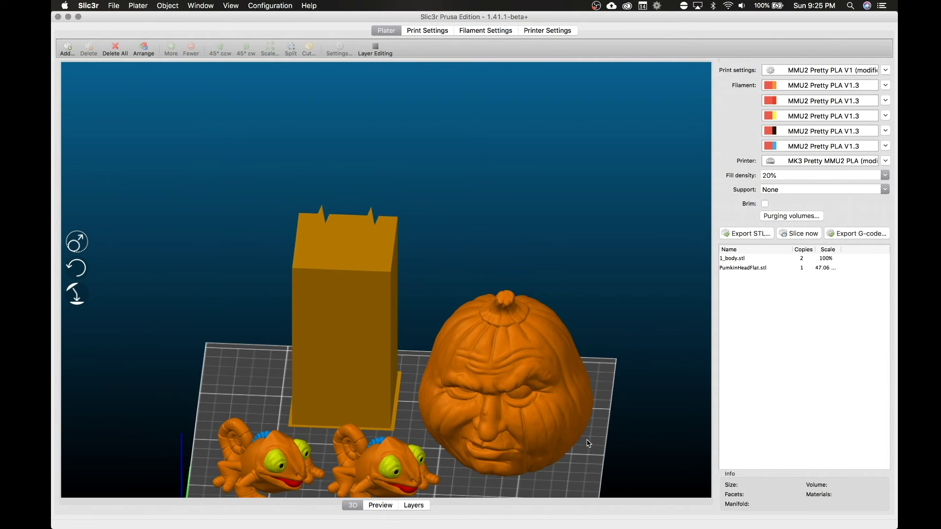
Slice the plate in Preview and inspect the toolpaths from top-down and angled views
{"action": "left_click", "coordinate": [393, 505]}
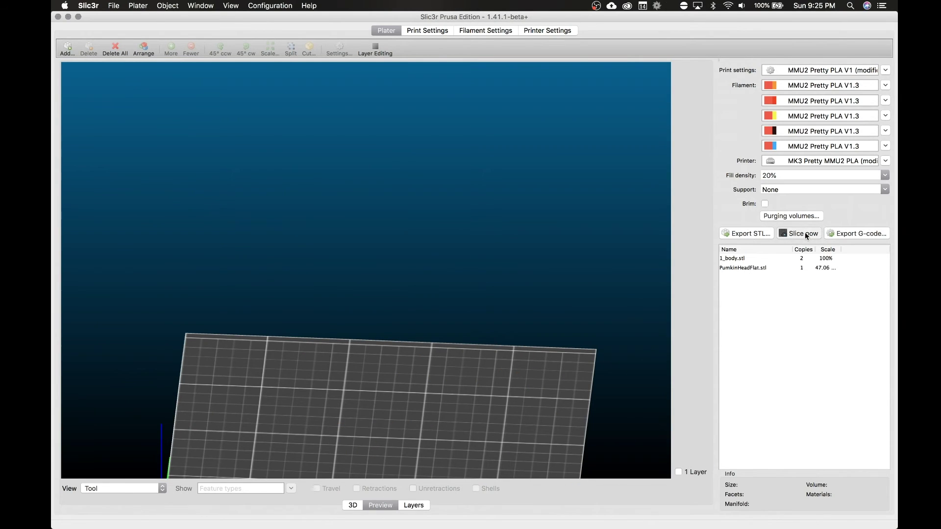
{"action": "left_click", "coordinate": [806, 233]}
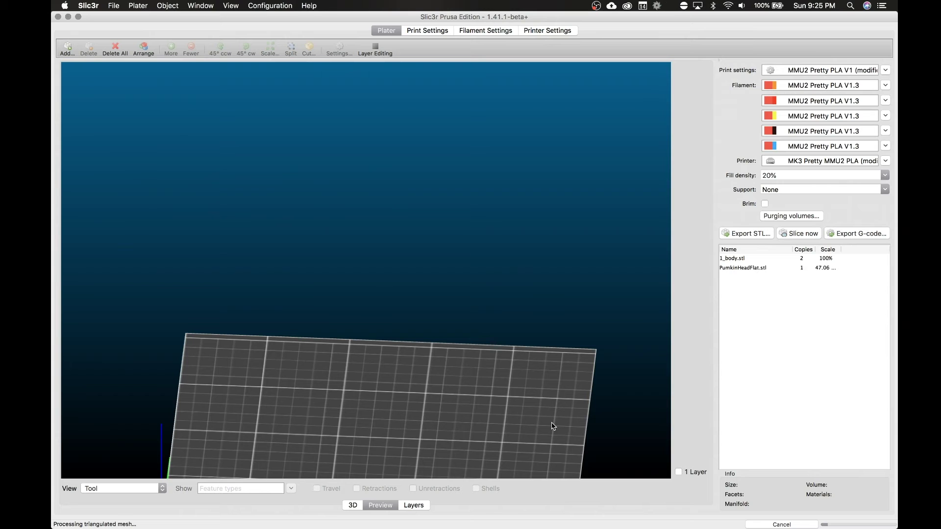
{"action": "scroll", "coordinate": [552, 426], "scroll_direction": "down", "scroll_amount": 2}
{"action": "left_click_drag", "start_coordinate": [552, 426], "coordinate": [561, 302]}
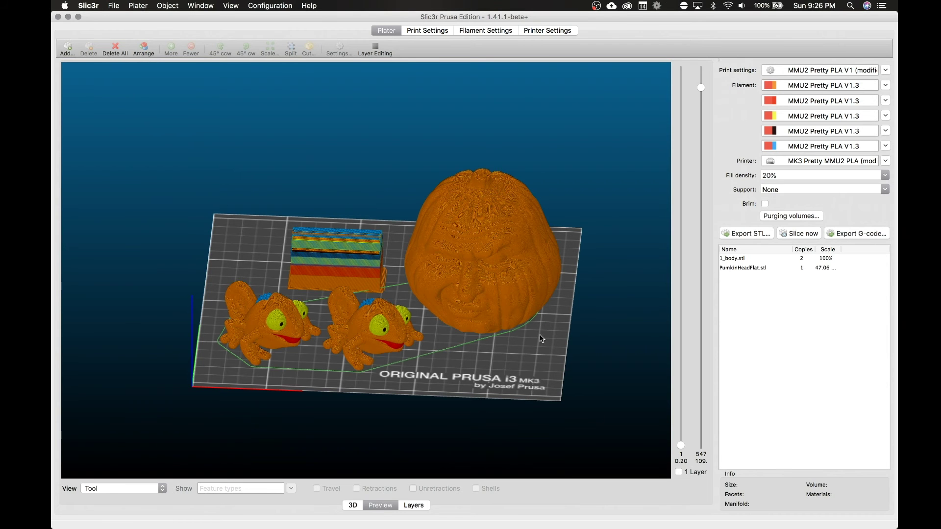
{"action": "left_click_drag", "start_coordinate": [541, 346], "coordinate": [484, 381]}
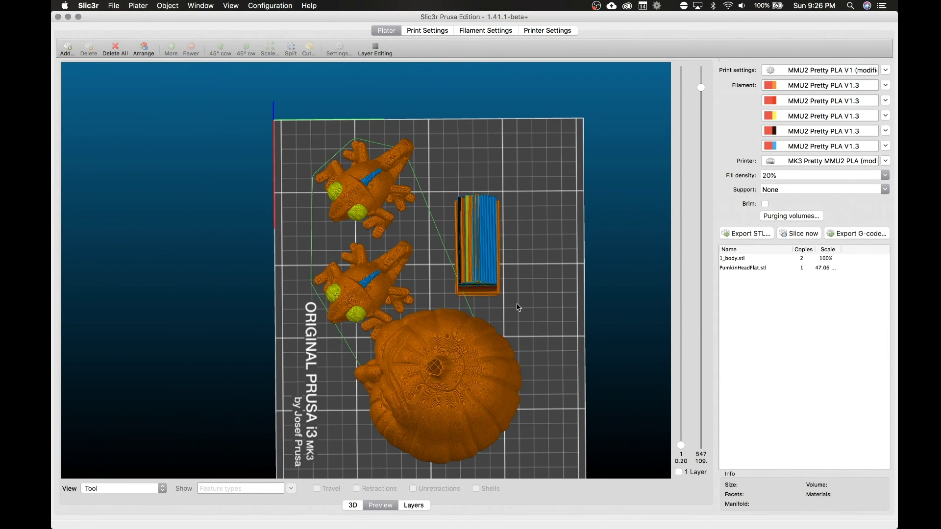
{"action": "scroll", "coordinate": [518, 307], "scroll_direction": "up", "scroll_amount": 5}
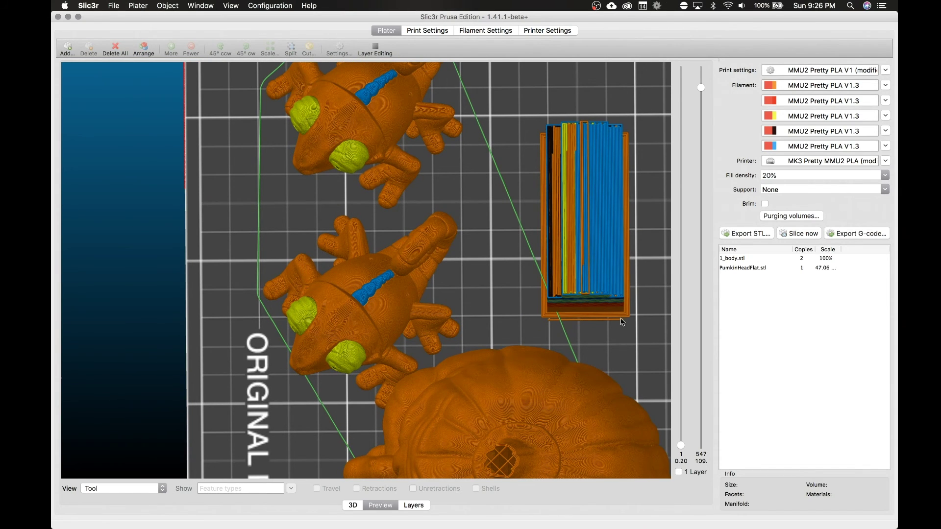
{"action": "left_click_drag", "start_coordinate": [630, 336], "coordinate": [652, 317]}
{"action": "scroll", "coordinate": [642, 324], "scroll_direction": "down", "scroll_amount": 5}
Save the G-code as MMU2_2xKlint + Grumpy_v2.gcode by adding _v2 to the previous name
{"action": "left_click", "coordinate": [875, 236]}
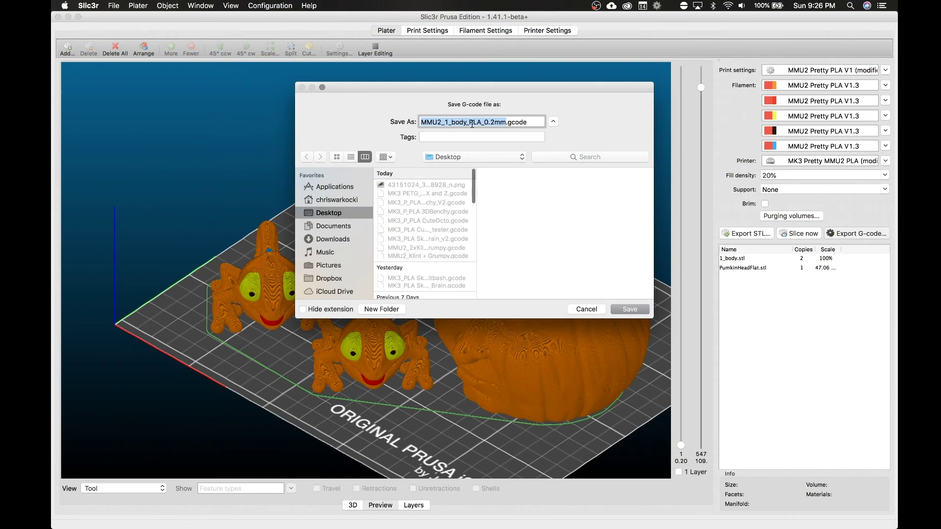
{"action": "left_click", "coordinate": [433, 248]}
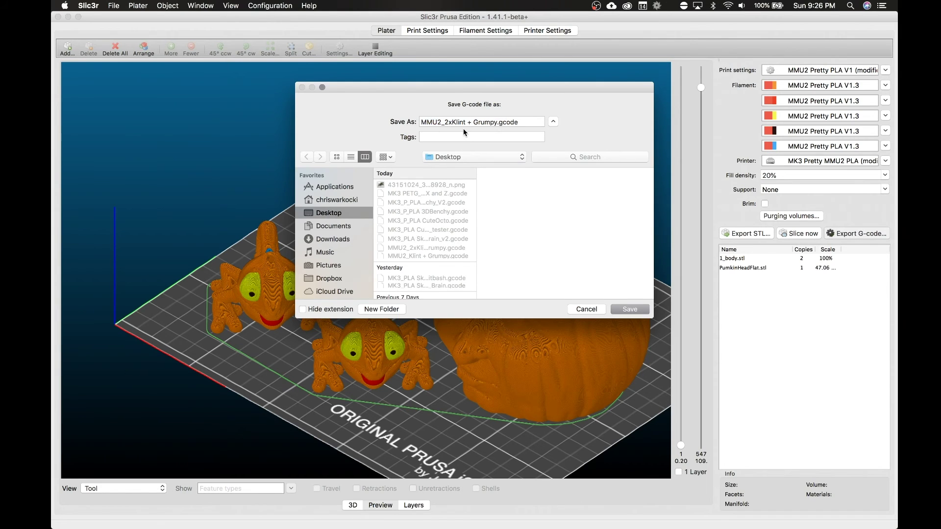
{"action": "left_click", "coordinate": [498, 122]}
{"action": "type", "text": "_v2"}
{"action": "key", "text": "Return"}
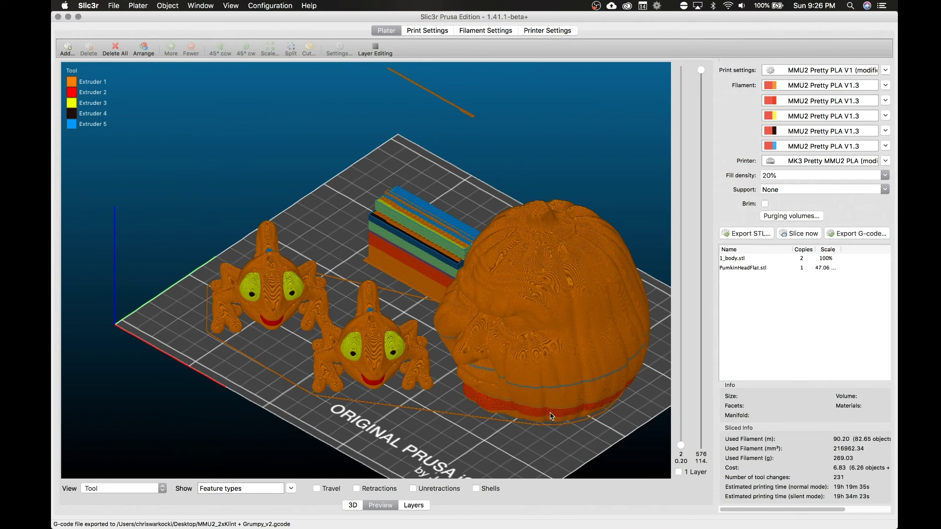
{"action": "left_click_drag", "start_coordinate": [580, 452], "coordinate": [602, 443]}
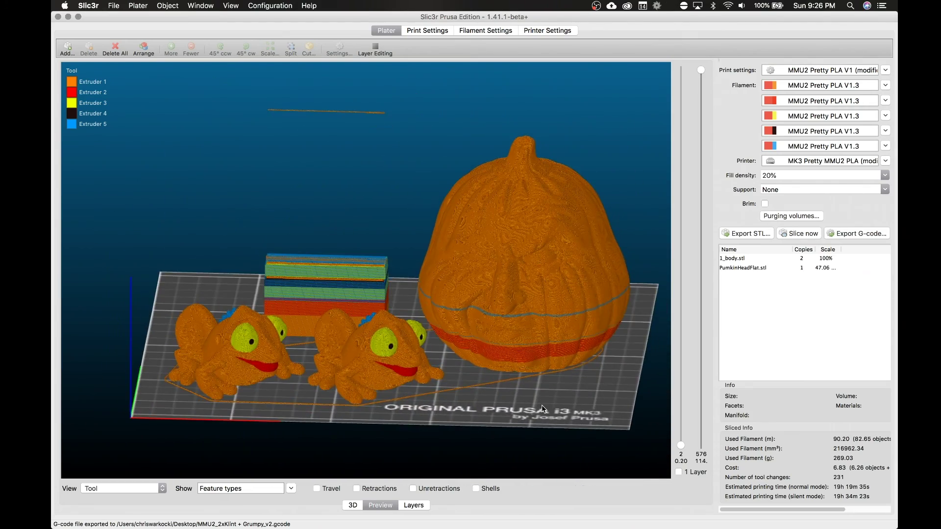
{"action": "left_click_drag", "start_coordinate": [543, 410], "coordinate": [353, 388]}
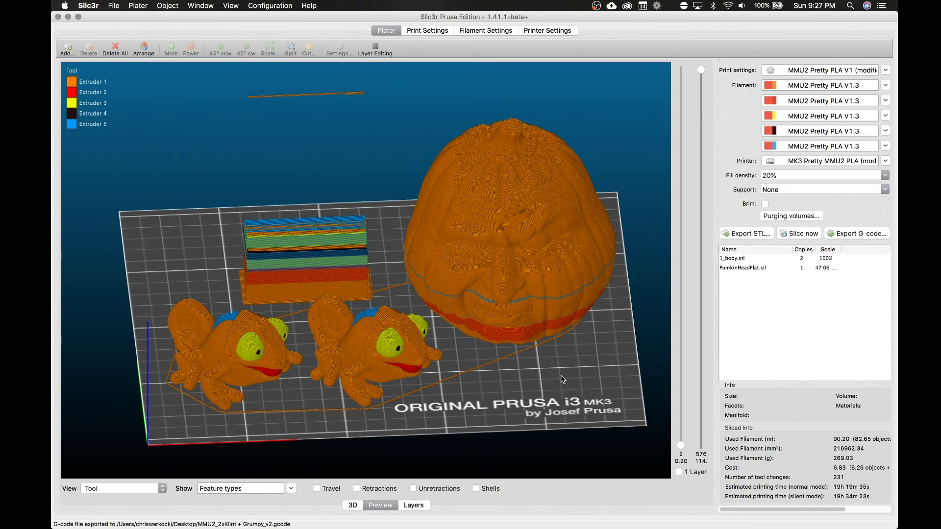
{"action": "left_click_drag", "start_coordinate": [562, 379], "coordinate": [591, 363]}
{"action": "left_click_drag", "start_coordinate": [700, 72], "coordinate": [676, 348]}
{"action": "scroll", "coordinate": [675, 343], "scroll_direction": "down", "scroll_amount": 10}
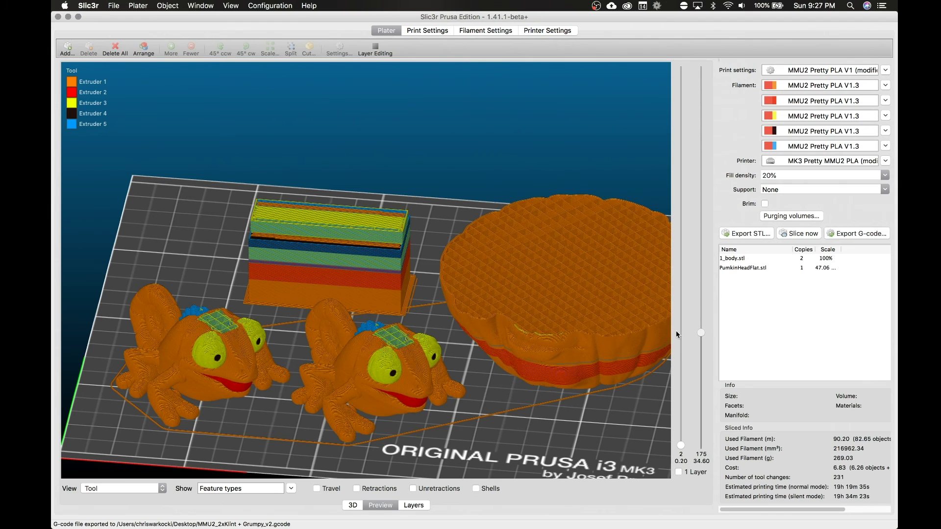
{"action": "scroll", "coordinate": [671, 367], "scroll_direction": "up", "scroll_amount": 6}
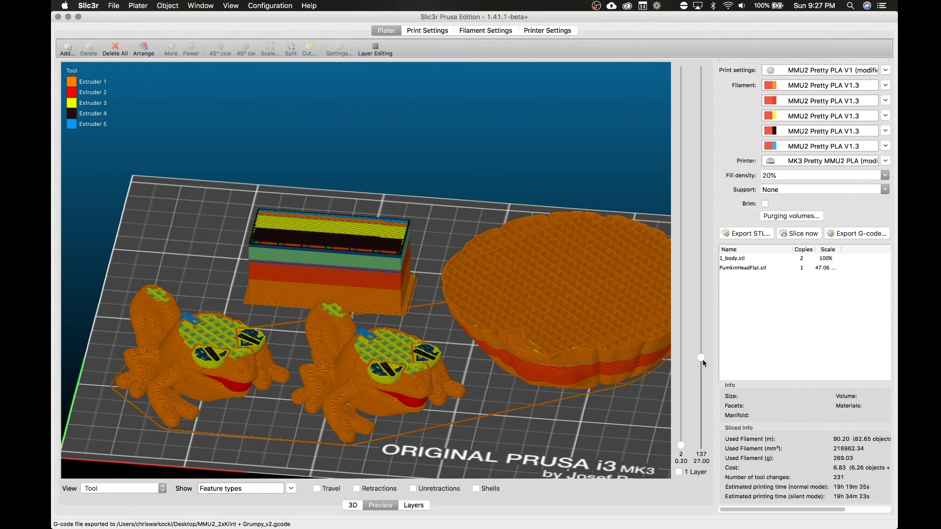
{"action": "left_click_drag", "start_coordinate": [701, 358], "coordinate": [696, 382]}
{"action": "left_click_drag", "start_coordinate": [598, 425], "coordinate": [582, 448]}
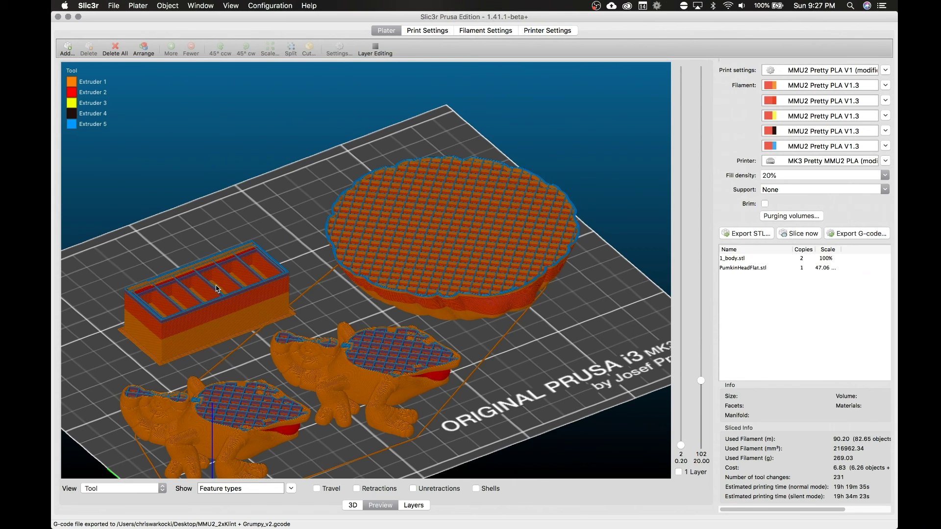
{"action": "scroll", "coordinate": [705, 392], "scroll_direction": "down", "scroll_amount": 10}
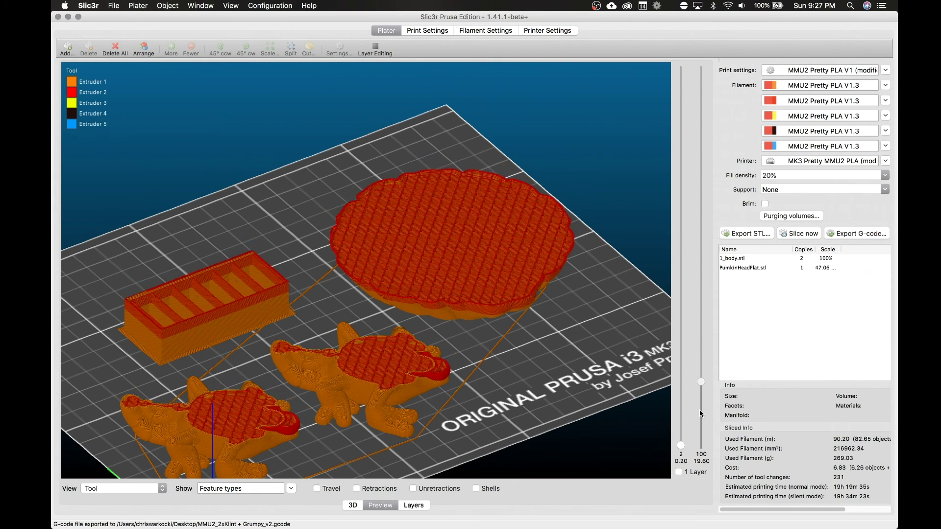
{"action": "scroll", "coordinate": [704, 413], "scroll_direction": "up", "scroll_amount": 15}
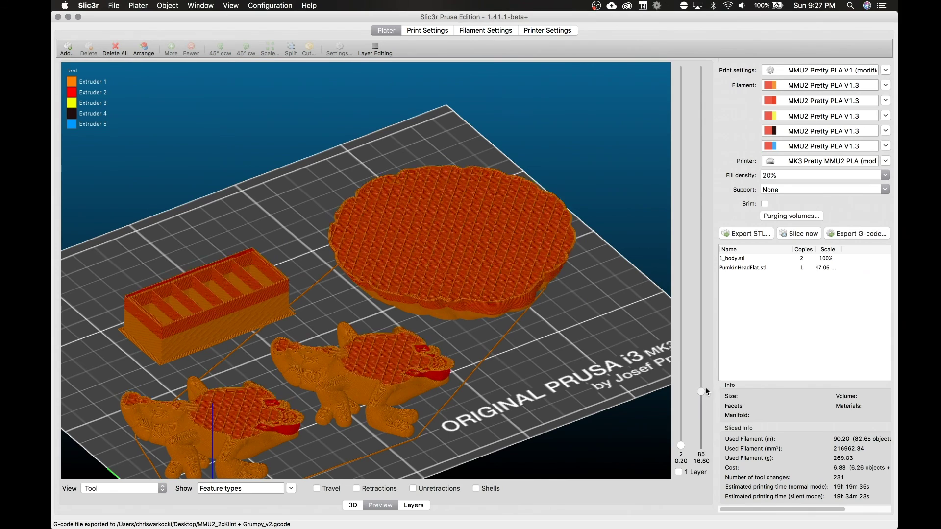
{"action": "left_click_drag", "start_coordinate": [707, 360], "coordinate": [705, 56]}
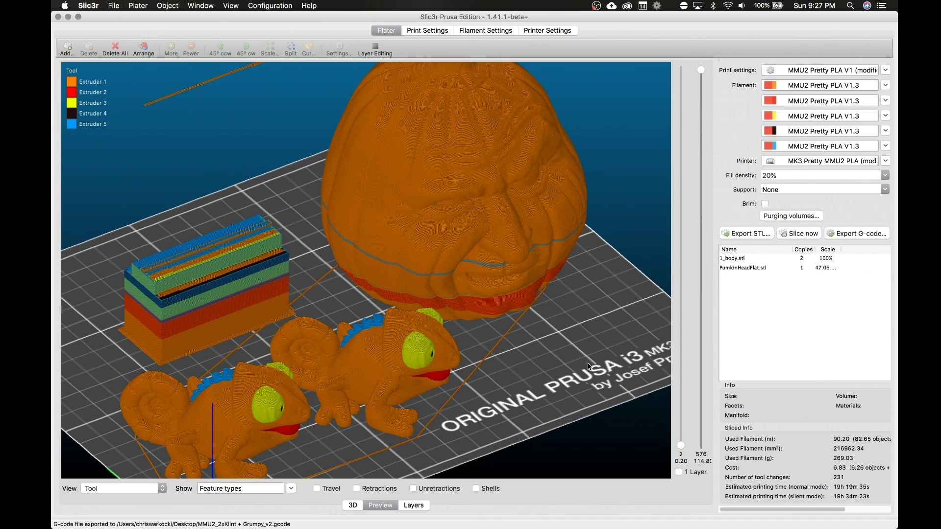
{"action": "left_click_drag", "start_coordinate": [589, 369], "coordinate": [561, 351]}
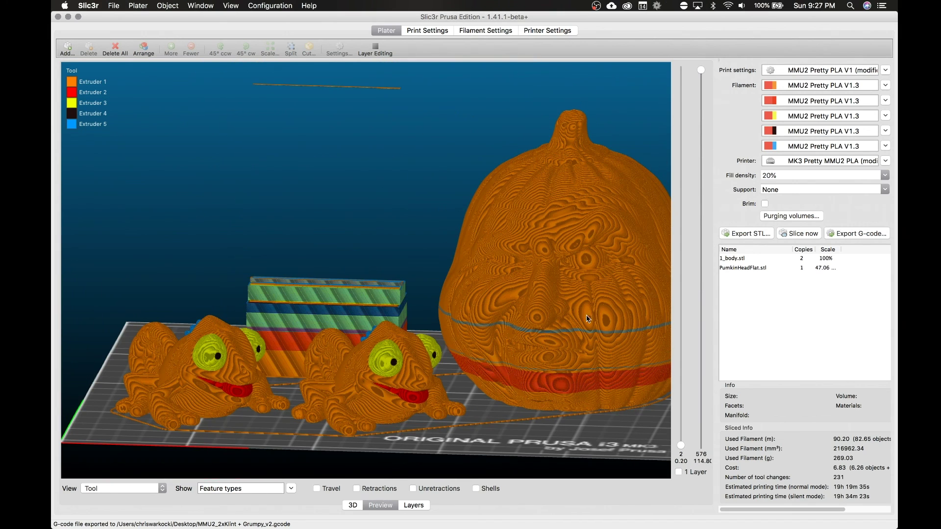
{"action": "mouse_move", "coordinate": [542, 447]}
{"action": "left_mouse_down"}
{"action": "mouse_move", "coordinate": [534, 458]}
{"action": "mouse_move", "coordinate": [524, 453]}
{"action": "mouse_move", "coordinate": [551, 443]}
{"action": "left_mouse_up"}
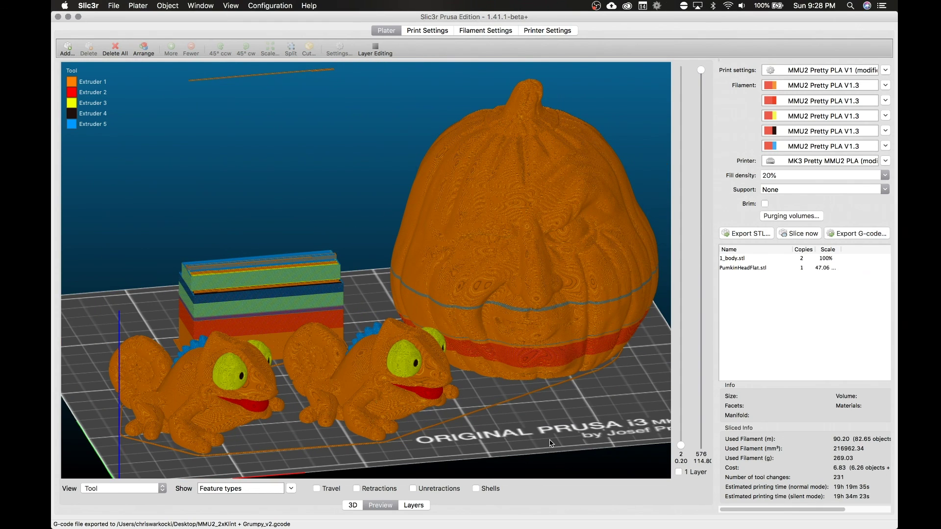
{"action": "left_click_drag", "start_coordinate": [551, 443], "coordinate": [542, 426]}
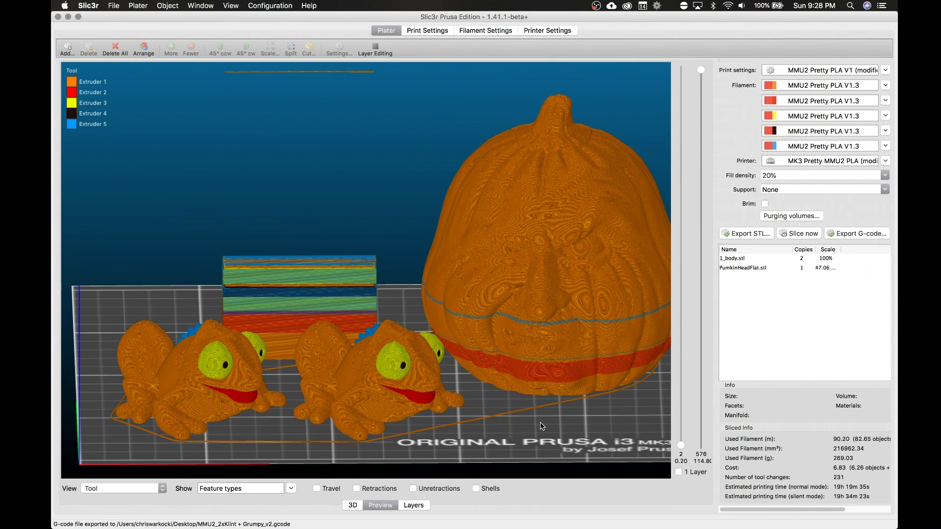
In the 3D view, close the pumpkin's settings with extruder 1 kept and orbit the plate
{"action": "left_click", "coordinate": [354, 506]}
{"action": "double_click", "coordinate": [609, 319]}
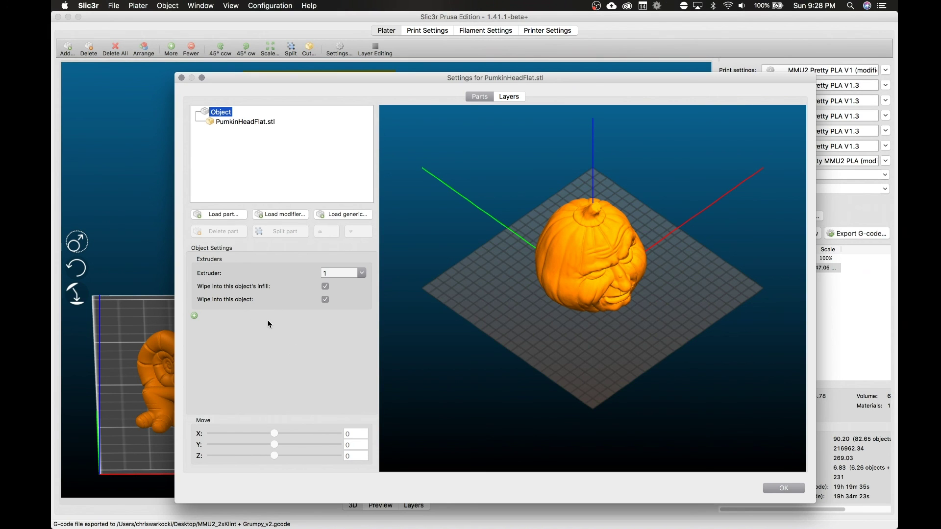
{"action": "left_click", "coordinate": [784, 486]}
{"action": "left_click", "coordinate": [558, 438]}
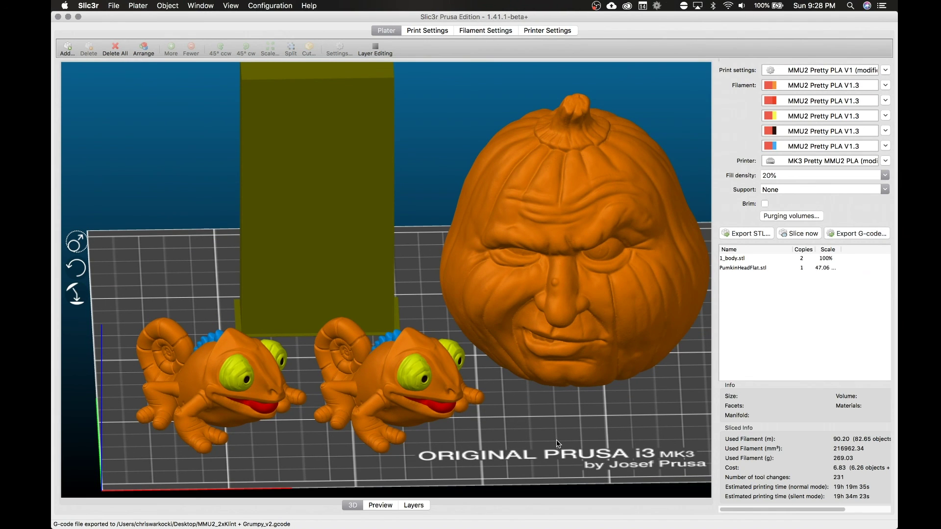
{"action": "left_click_drag", "start_coordinate": [548, 433], "coordinate": [551, 439]}
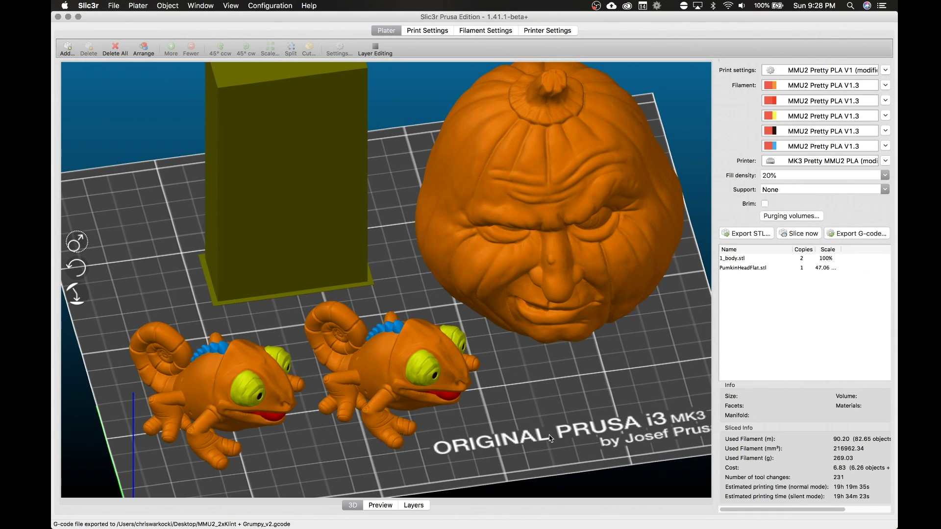
{"action": "left_click_drag", "start_coordinate": [551, 439], "coordinate": [539, 422]}
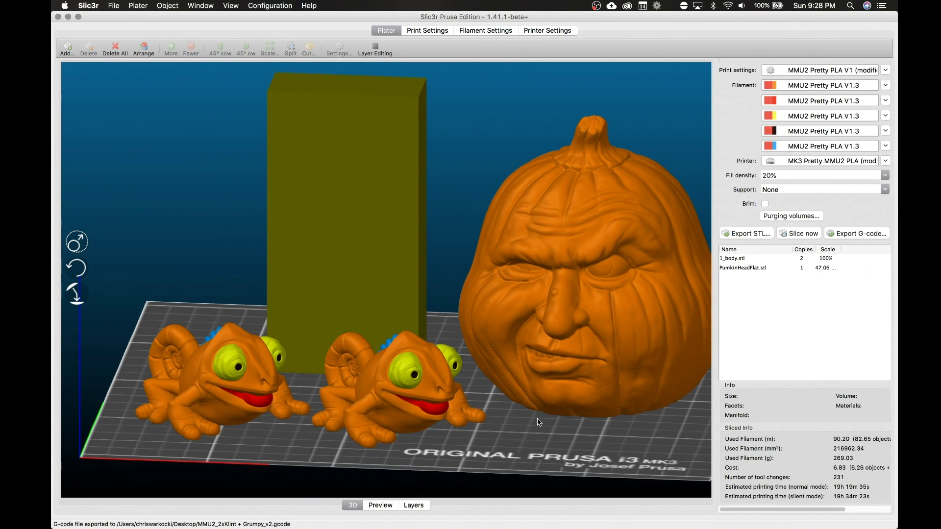